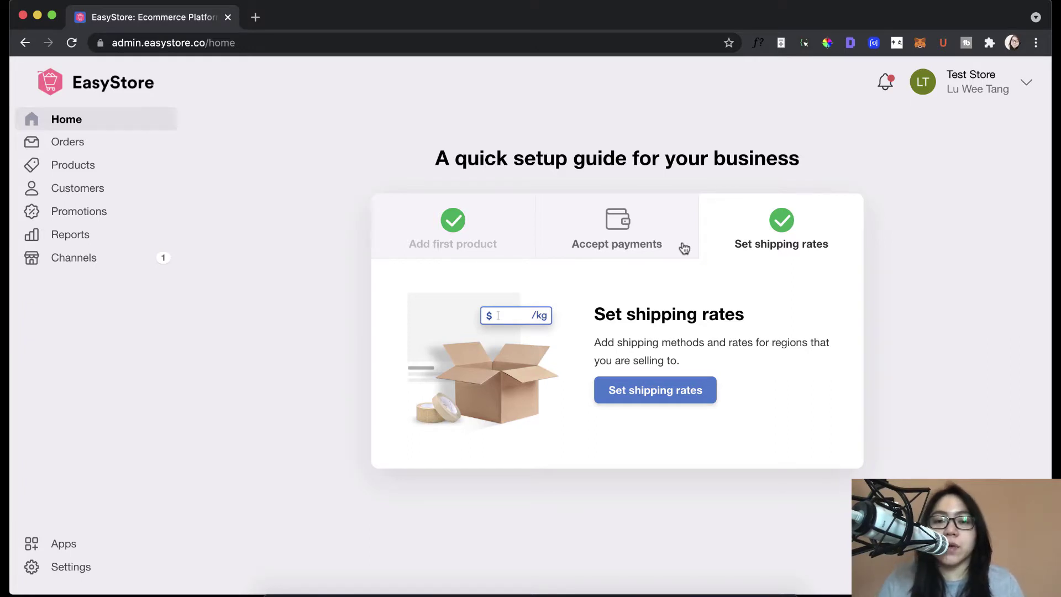
Go to Channels > Online Store > Navigations to view the Main Menu items
left_click(122, 268)
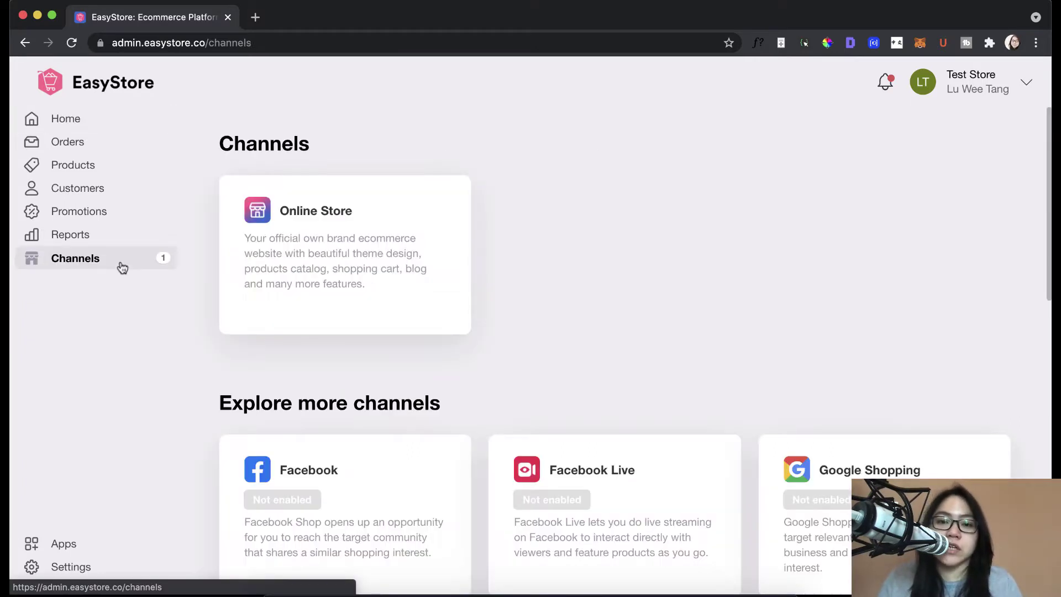
left_click(303, 238)
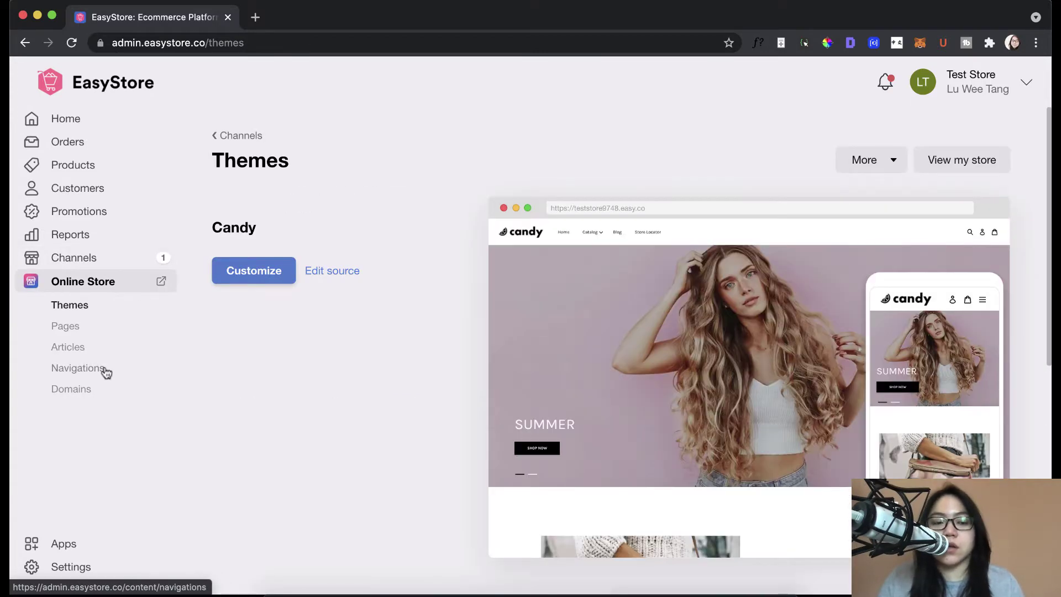
left_click(105, 370)
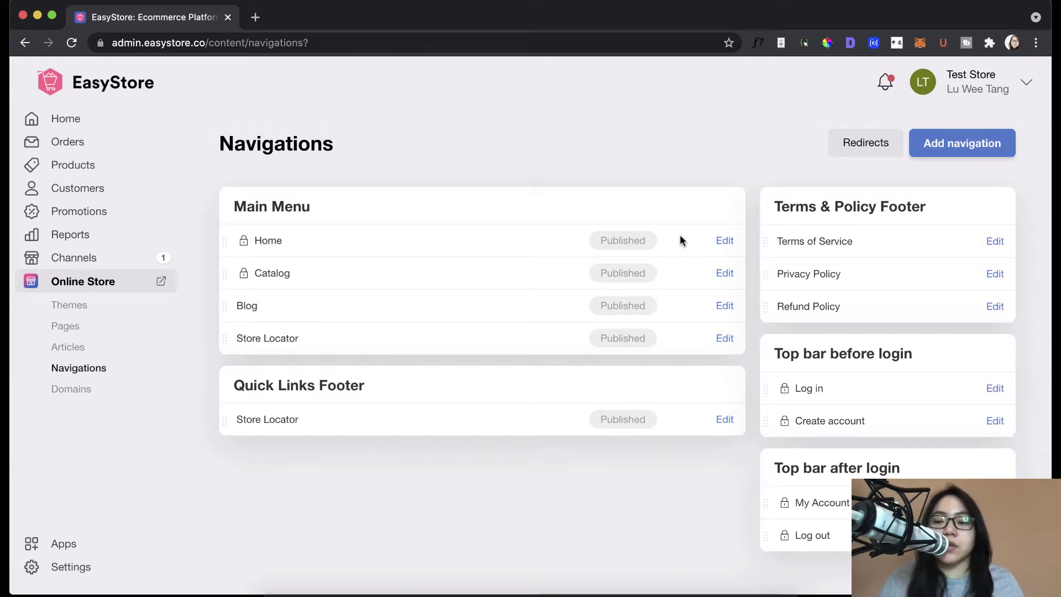
left_click(962, 156)
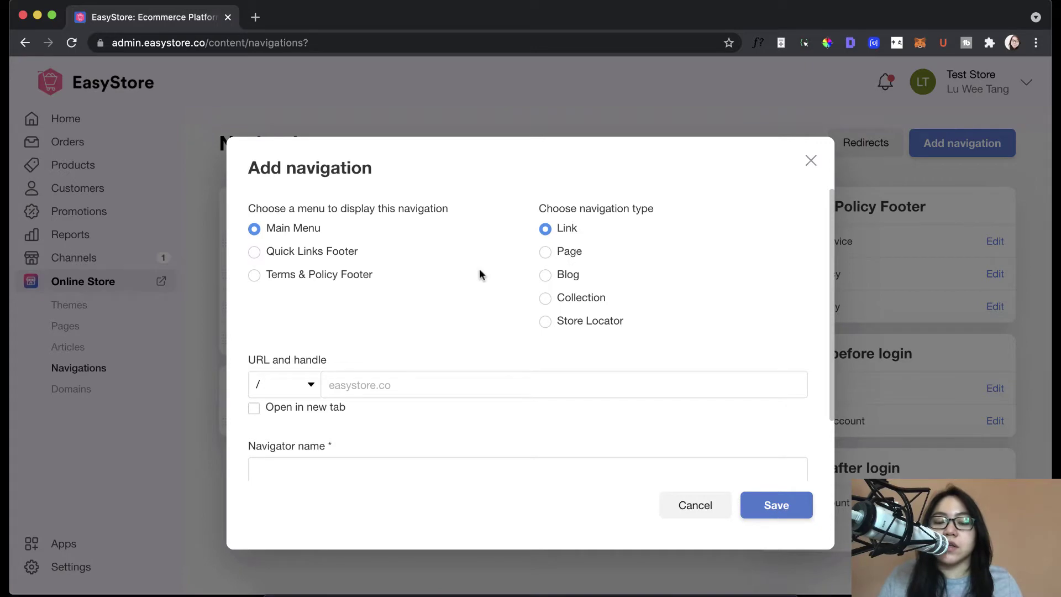
scroll(457, 320, "down", 2)
left_click(457, 339)
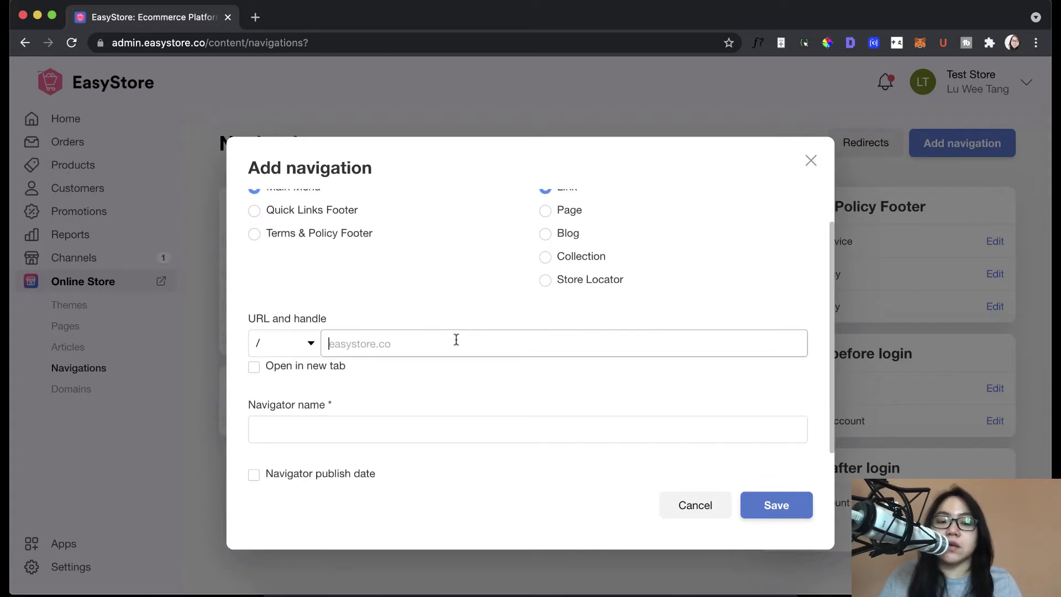
scroll(420, 340, "up", 1)
left_click(310, 353)
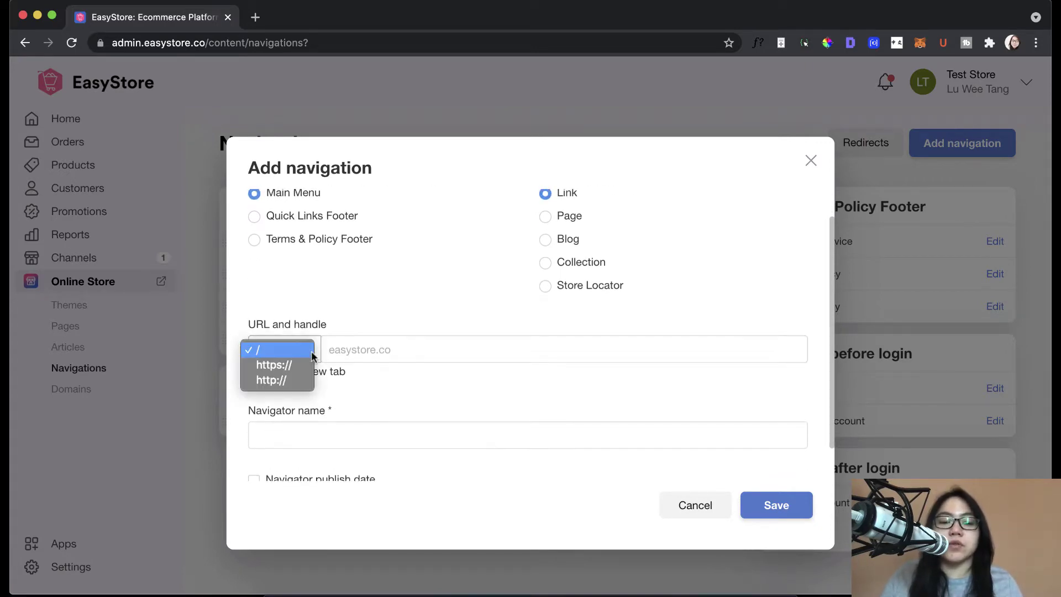
left_click(335, 351)
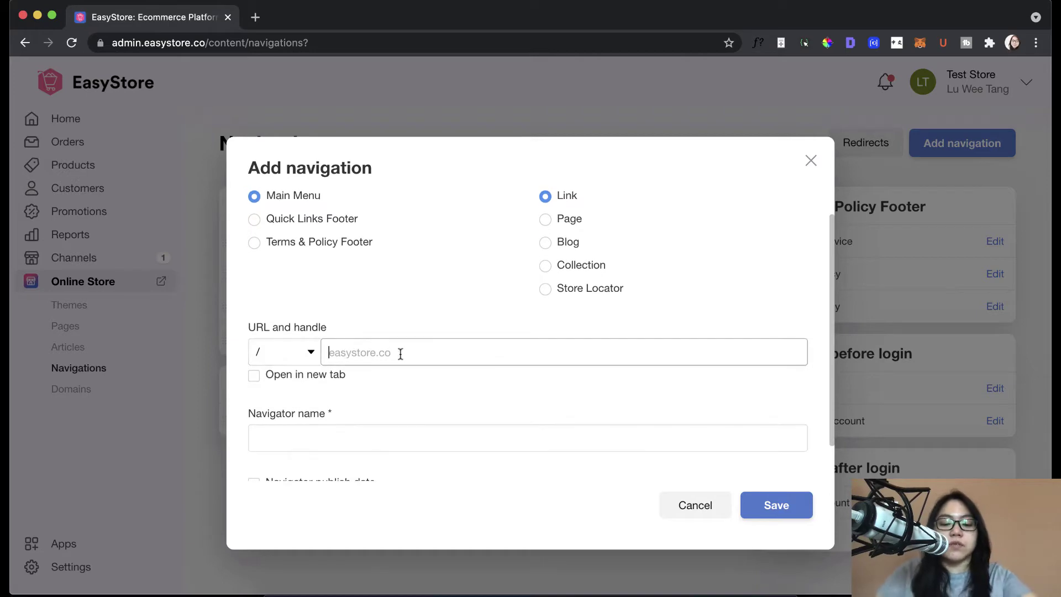
type("entrepreneurcampf")
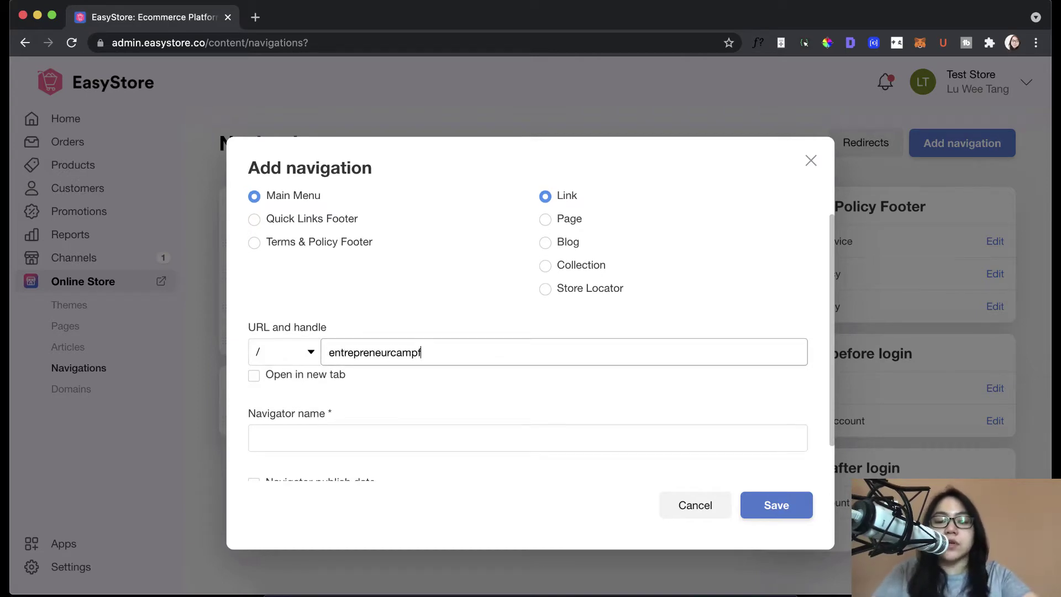
type("ire.com")
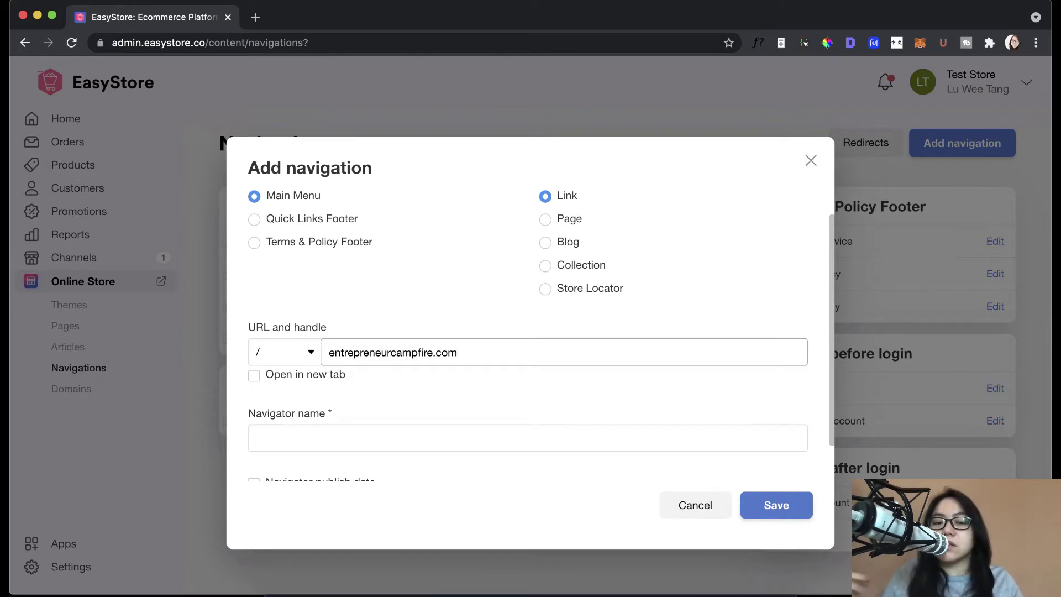
left_click(309, 359)
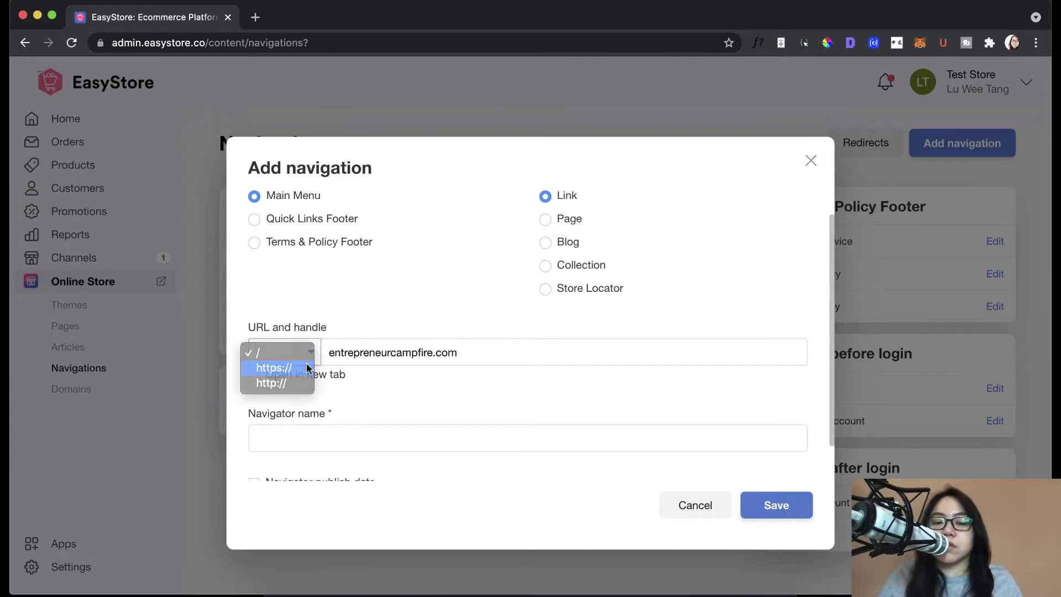
left_click(307, 368)
scroll(342, 353, "down", 1)
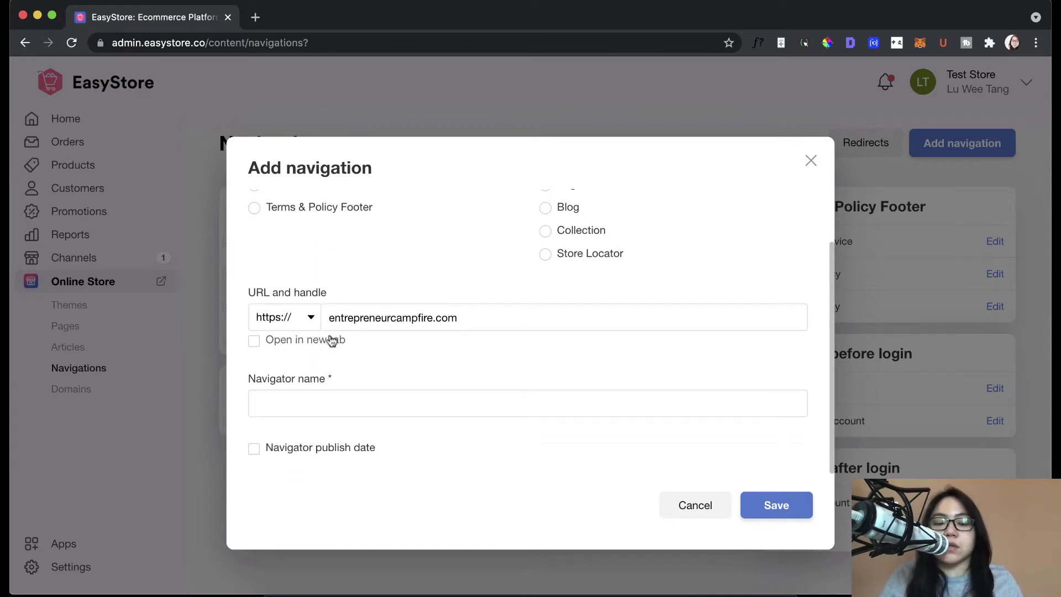
left_click(340, 346)
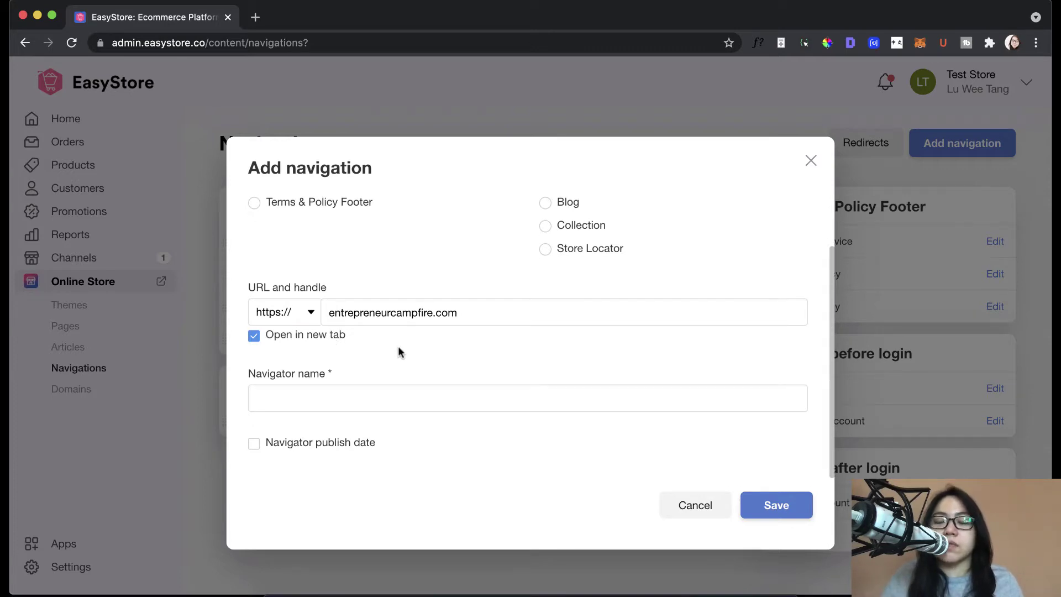
Name the new link 'EC' and save it
left_click(414, 394)
type("Blog")
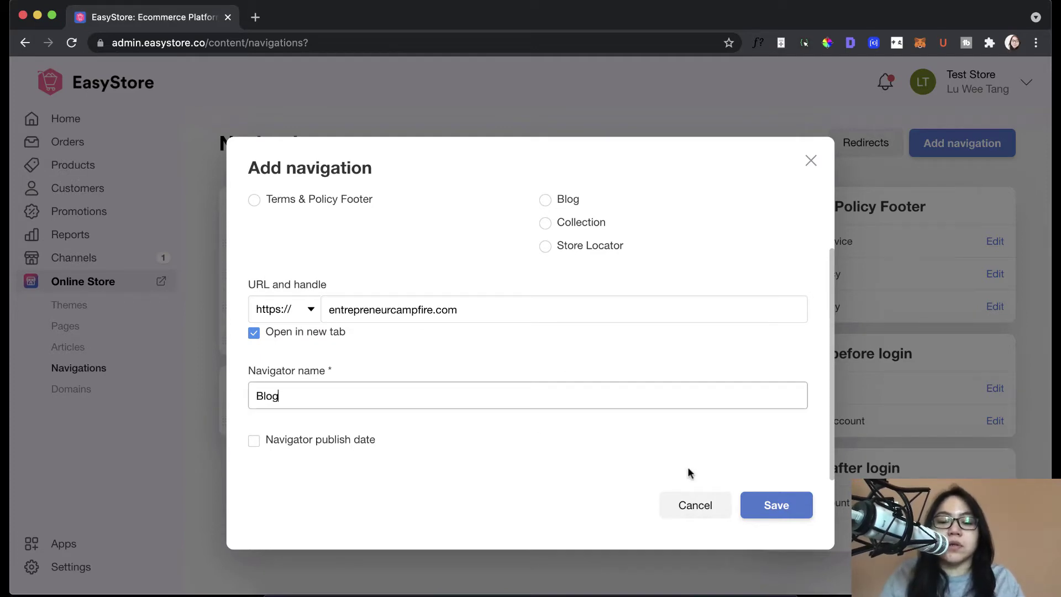
left_click(764, 502)
double_click(646, 397)
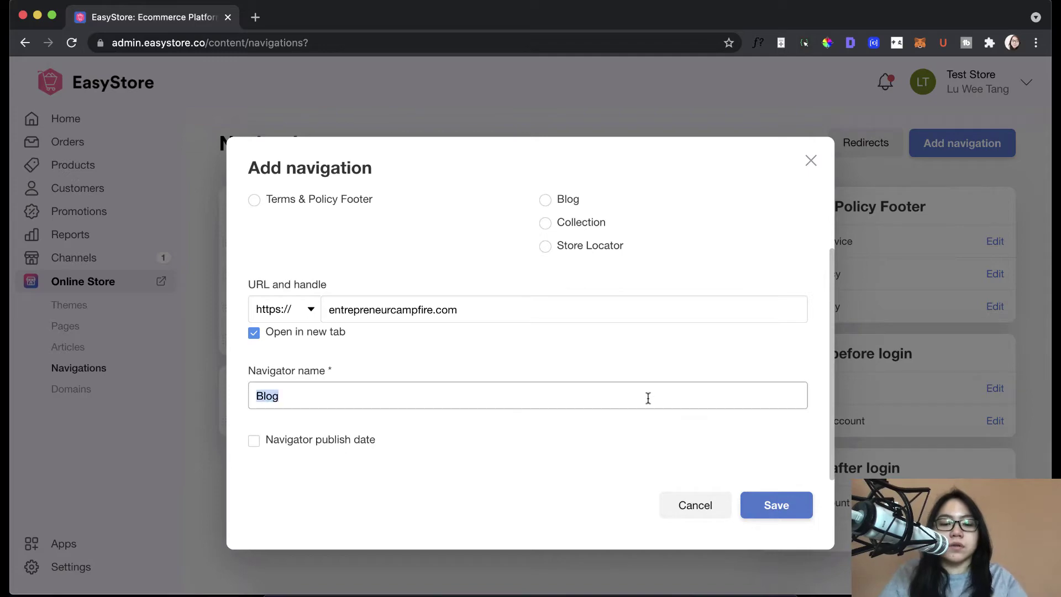
type("EC")
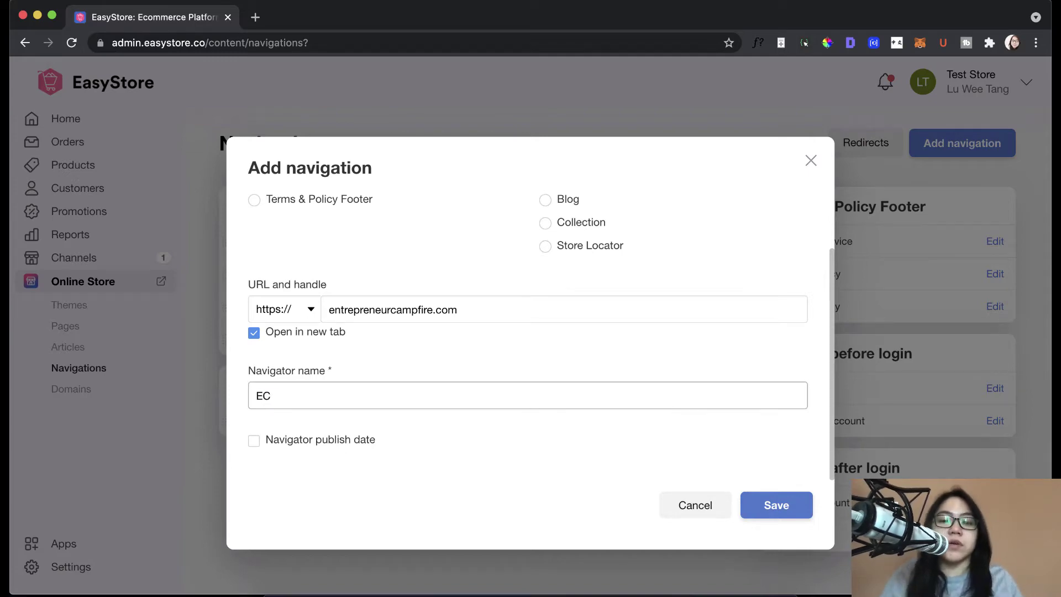
left_click(761, 510)
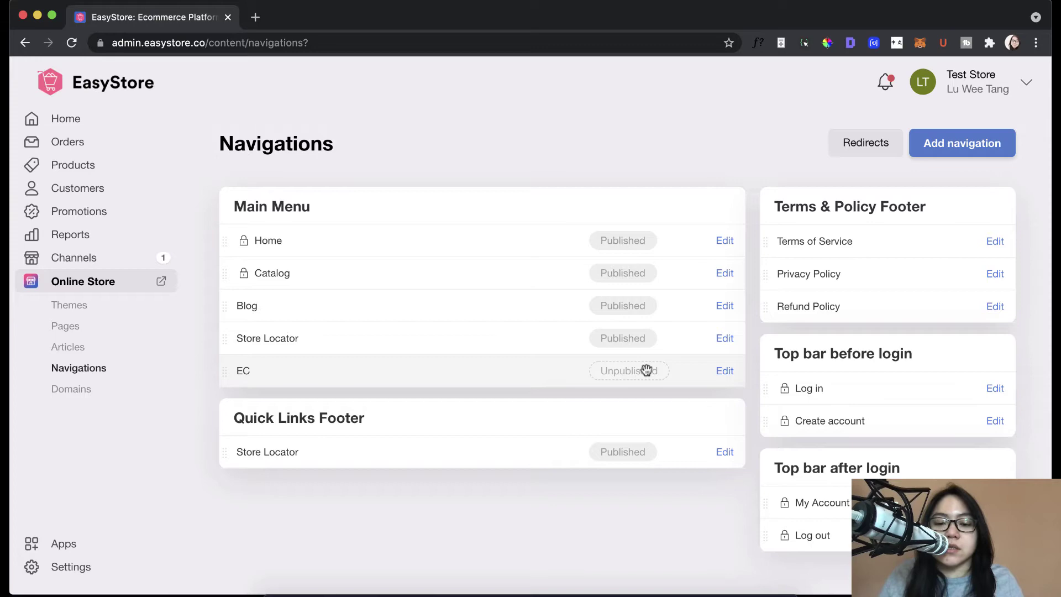
Publish the EC link by enabling its navigator publish date, saved as 11-06-2021 3:46pm
left_click(719, 375)
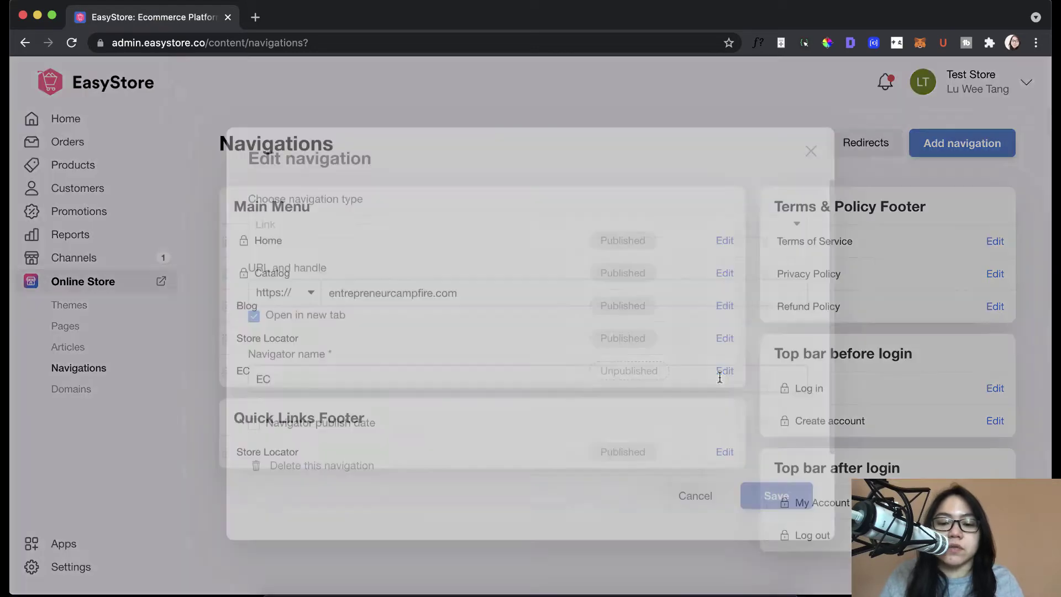
scroll(717, 377, "down", 1)
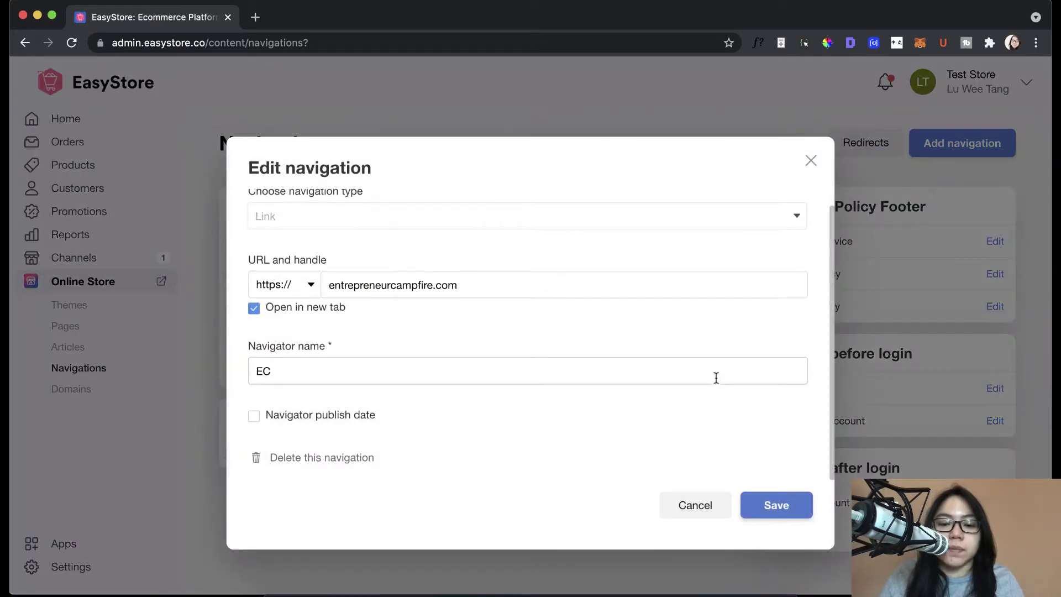
left_click(296, 415)
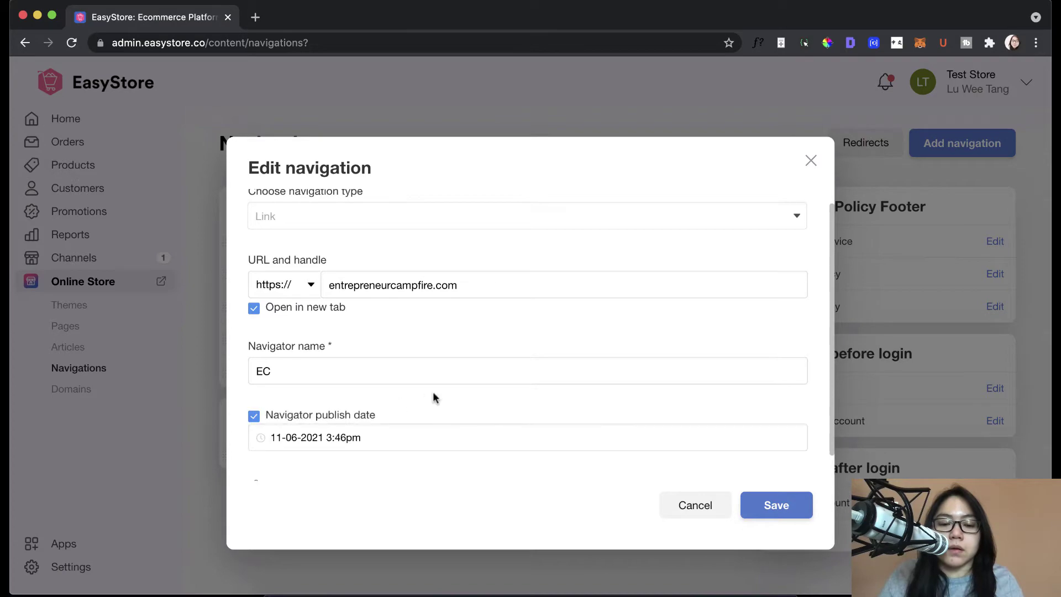
scroll(433, 397, "down", 1)
left_click(757, 503)
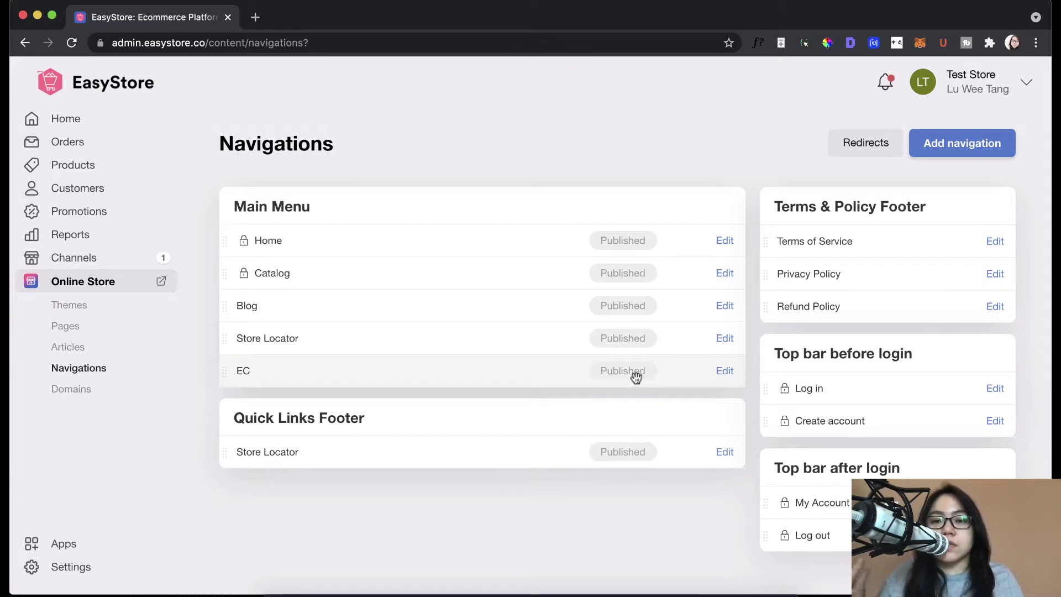
Add a new menu item pointing to the Running Shoes collection
left_click(965, 149)
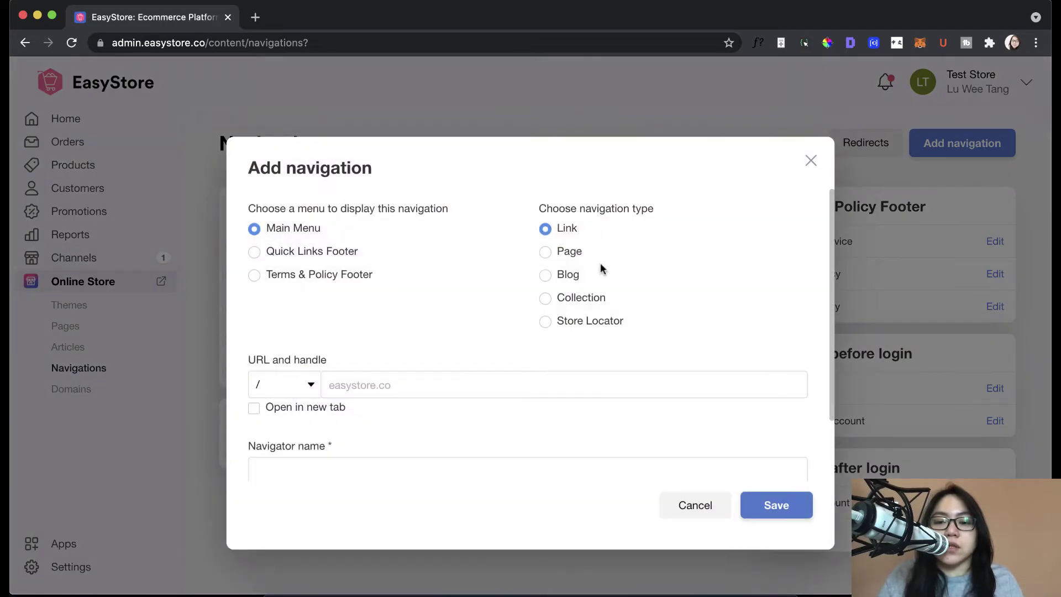
scroll(602, 269, "down", 1)
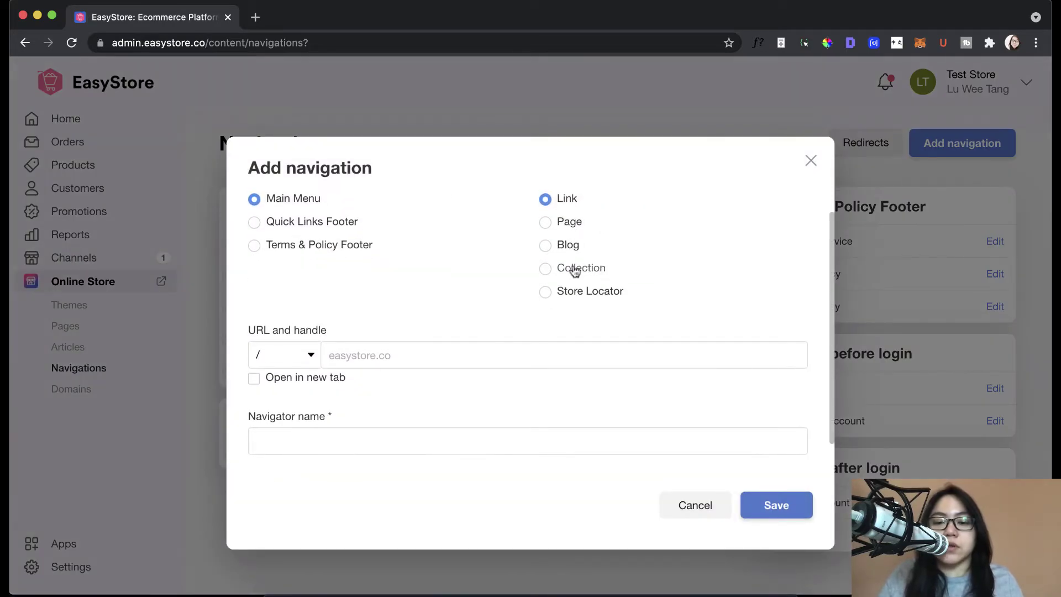
scroll(574, 269, "up", 1)
left_click(571, 246)
left_click(632, 378)
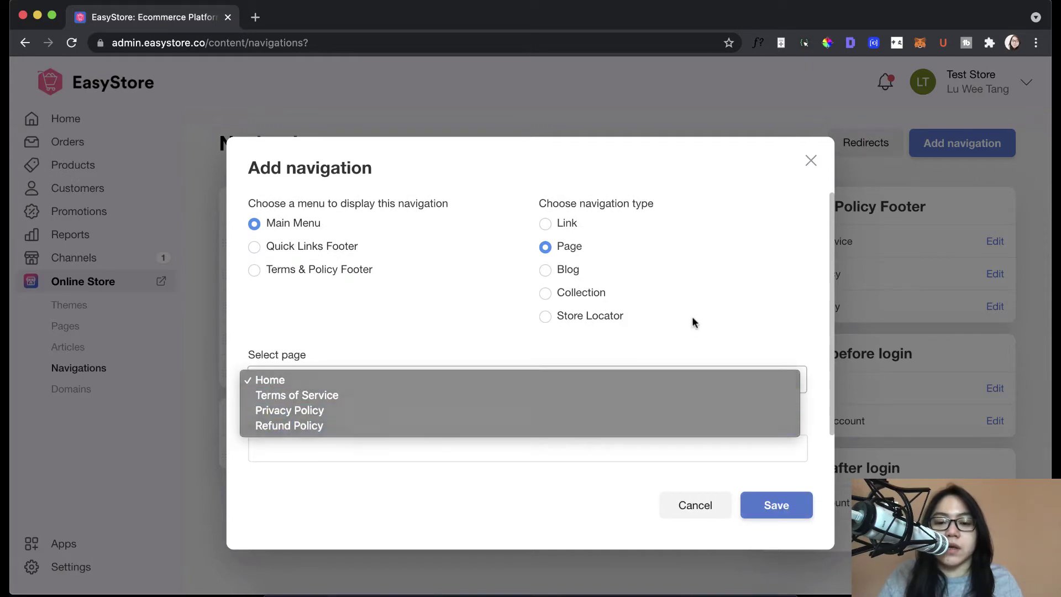
left_click(545, 270)
left_click(545, 270)
left_click(614, 380)
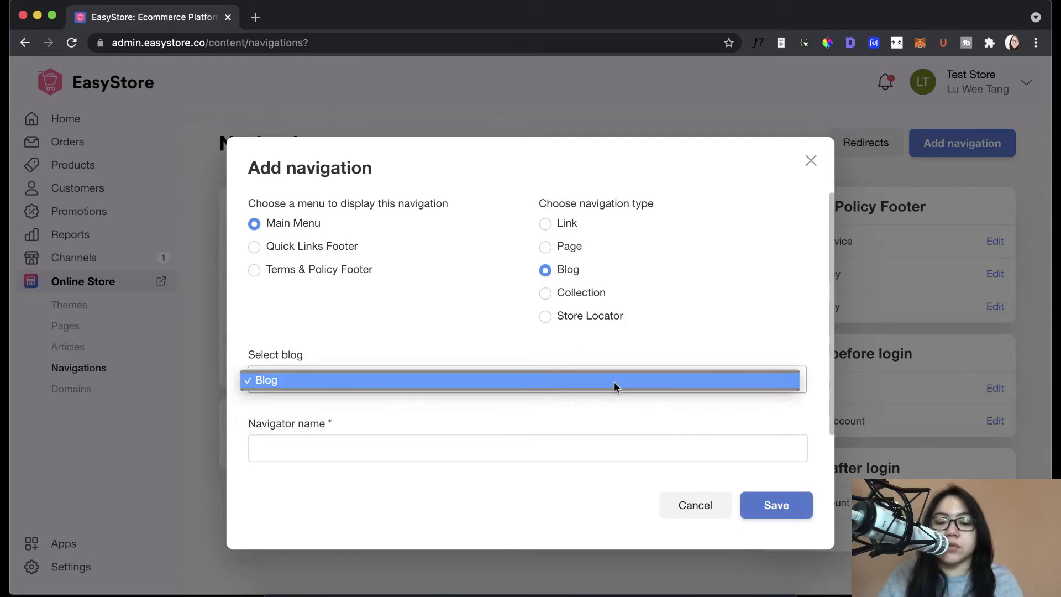
left_click(614, 381)
scroll(622, 289, "down", 1)
left_click(600, 258)
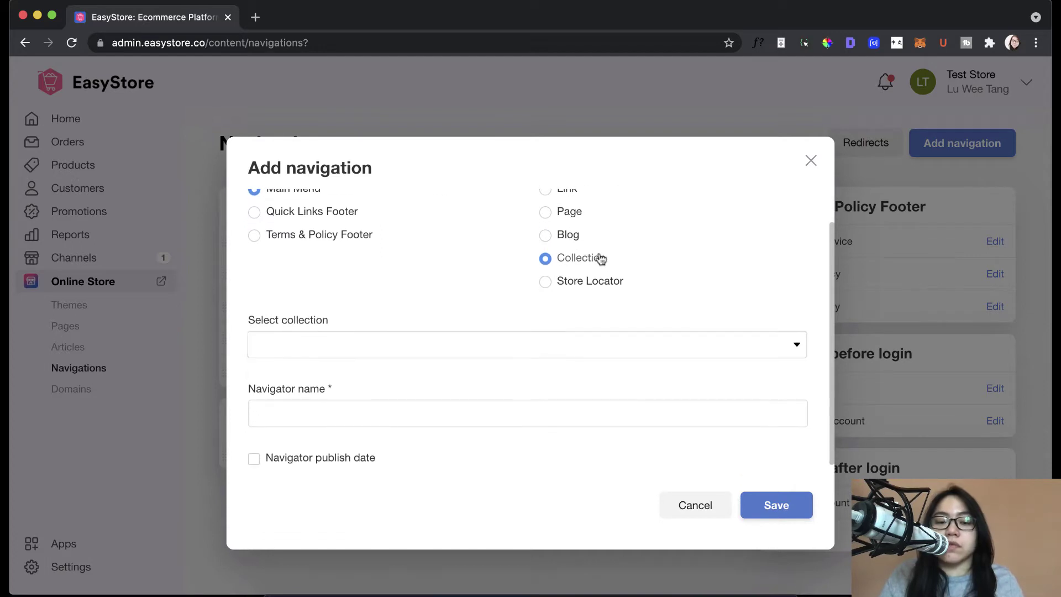
left_click(636, 346)
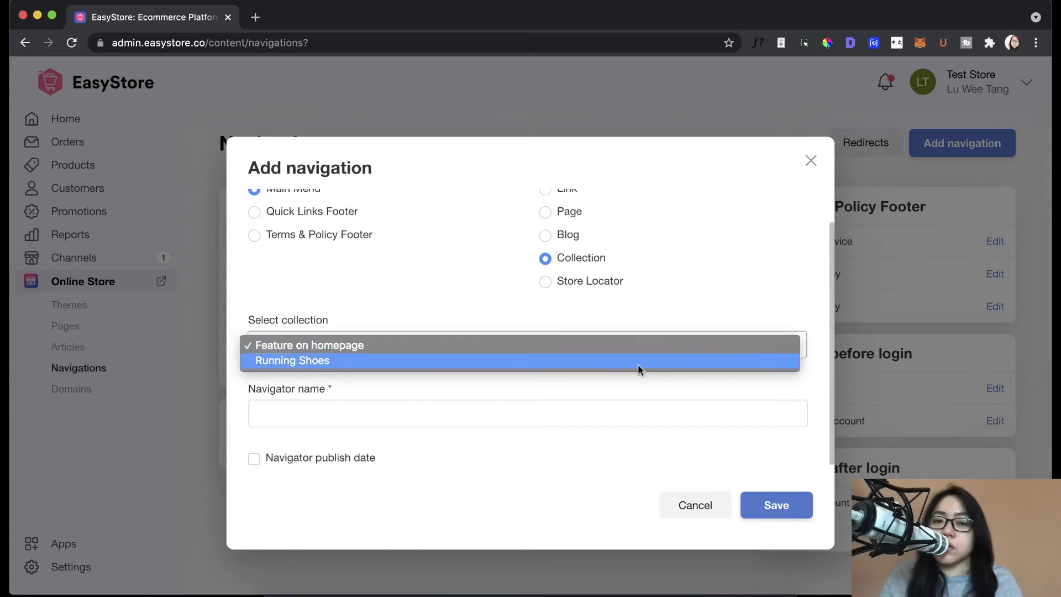
left_click(638, 362)
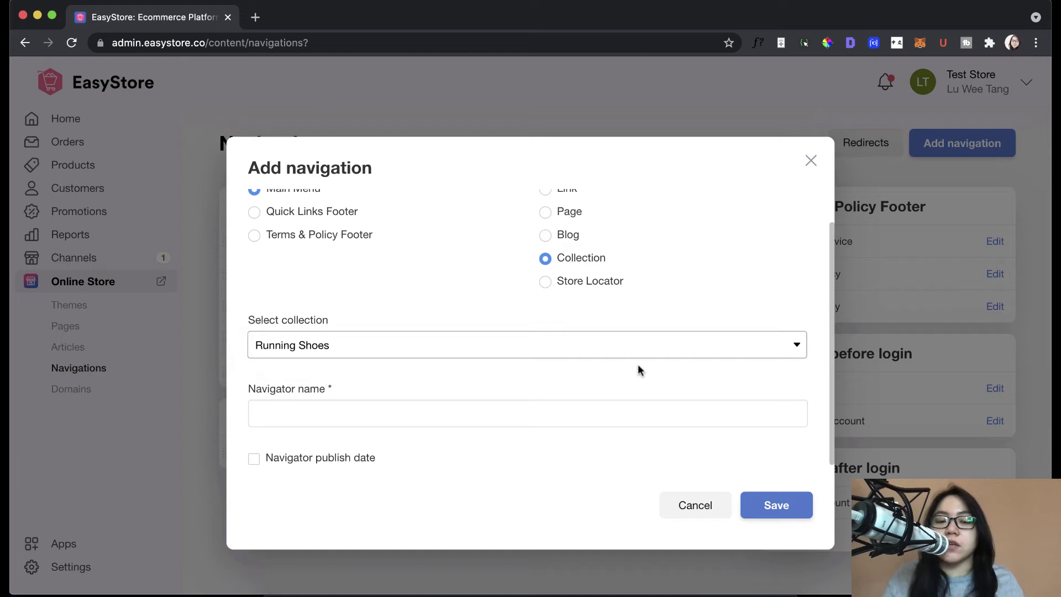
Name the item 'Running Shoes' and save it
scroll(637, 365, "down", 1)
left_click(642, 396)
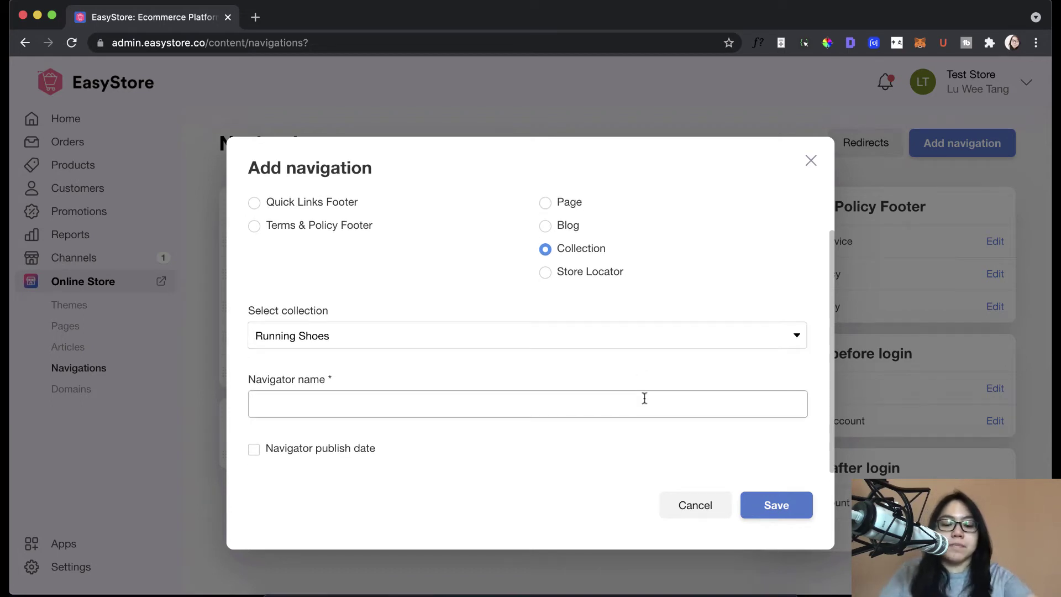
type("Running S")
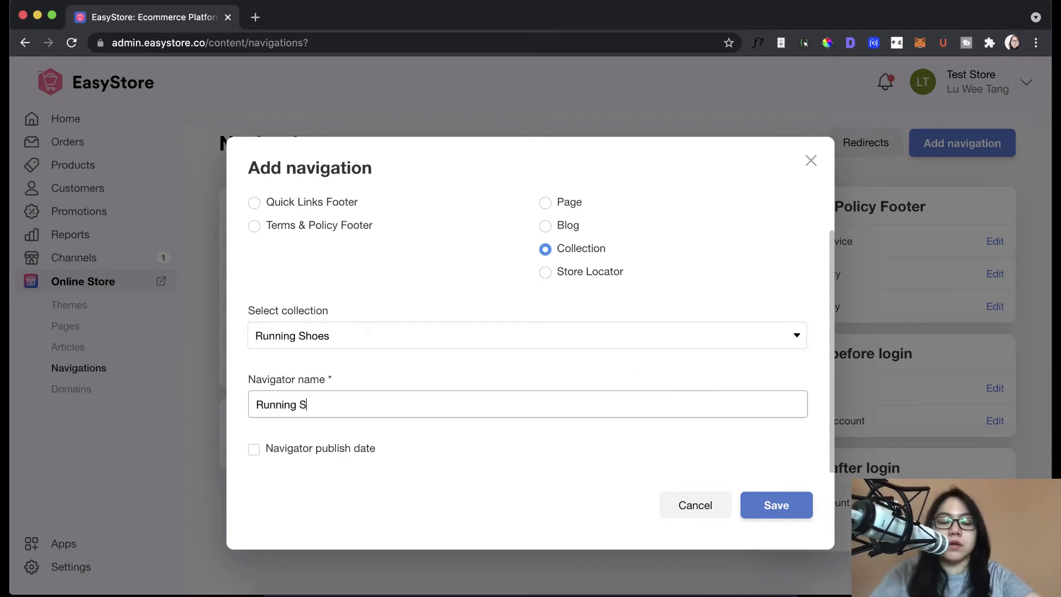
type("hoes")
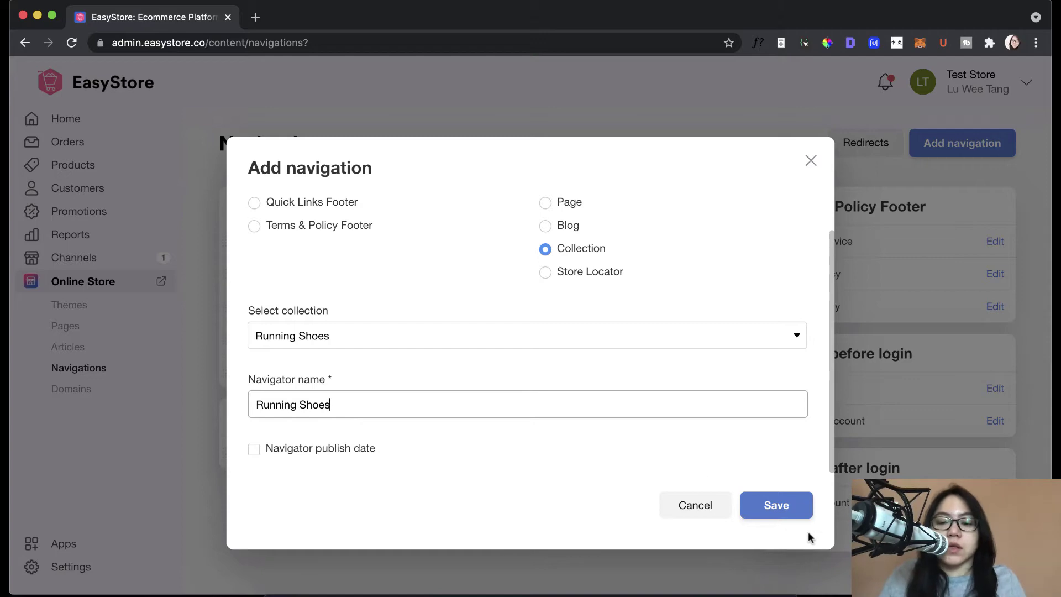
left_click(788, 511)
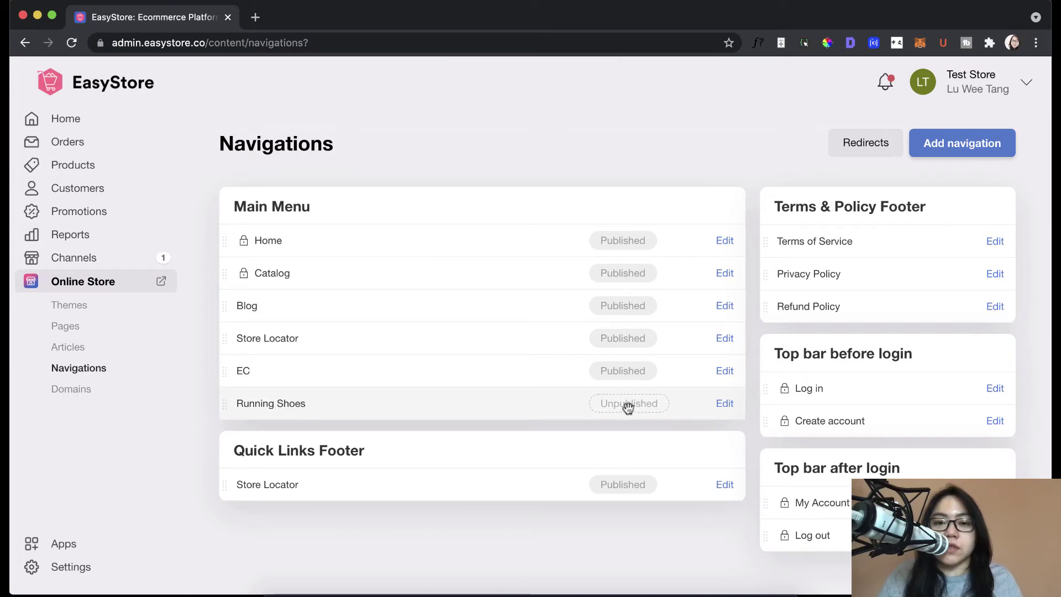
Publish the Running Shoes link by enabling its navigator publish date
left_click(723, 404)
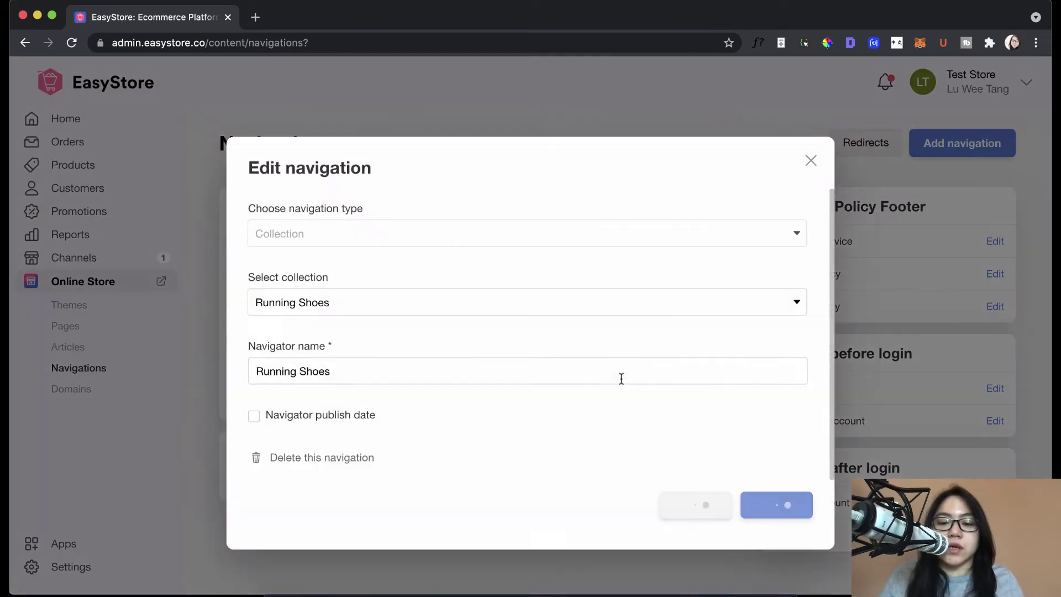
left_click(364, 416)
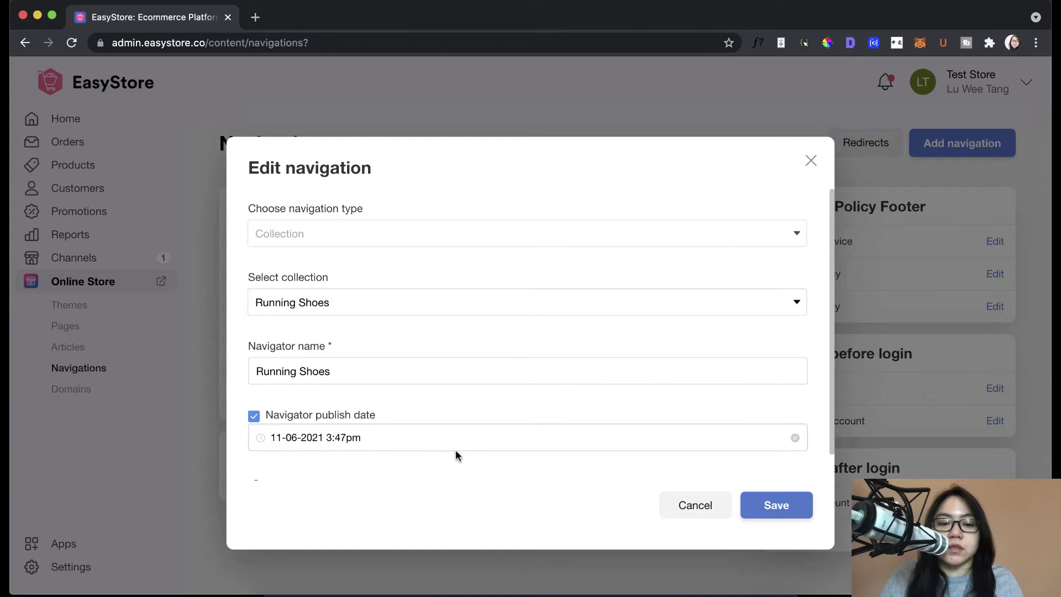
scroll(458, 455, "down", 1)
left_click(761, 508)
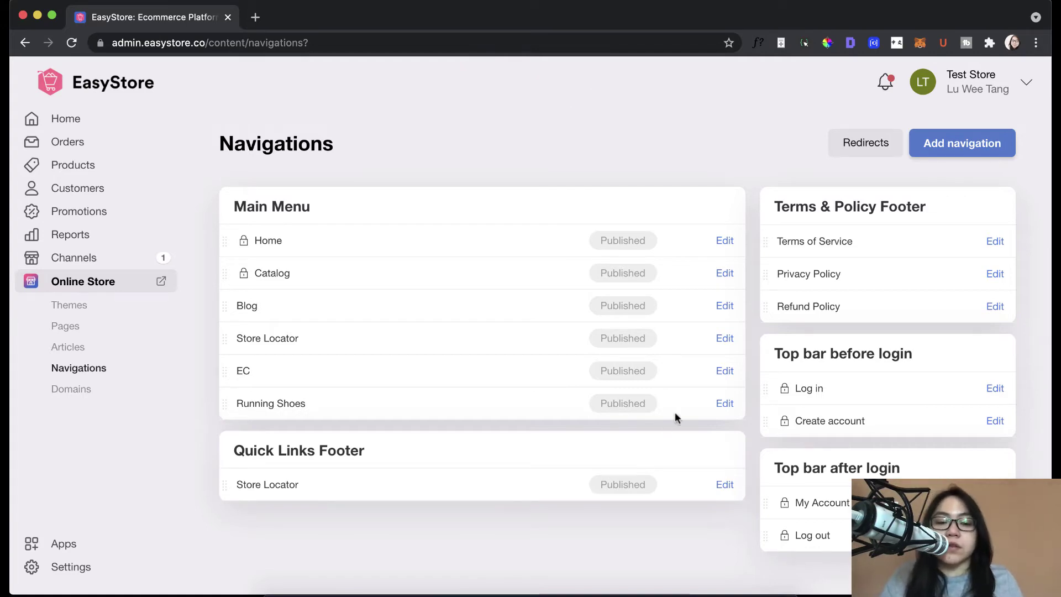
Delete the Blog link from the Main Menu
left_click(721, 308)
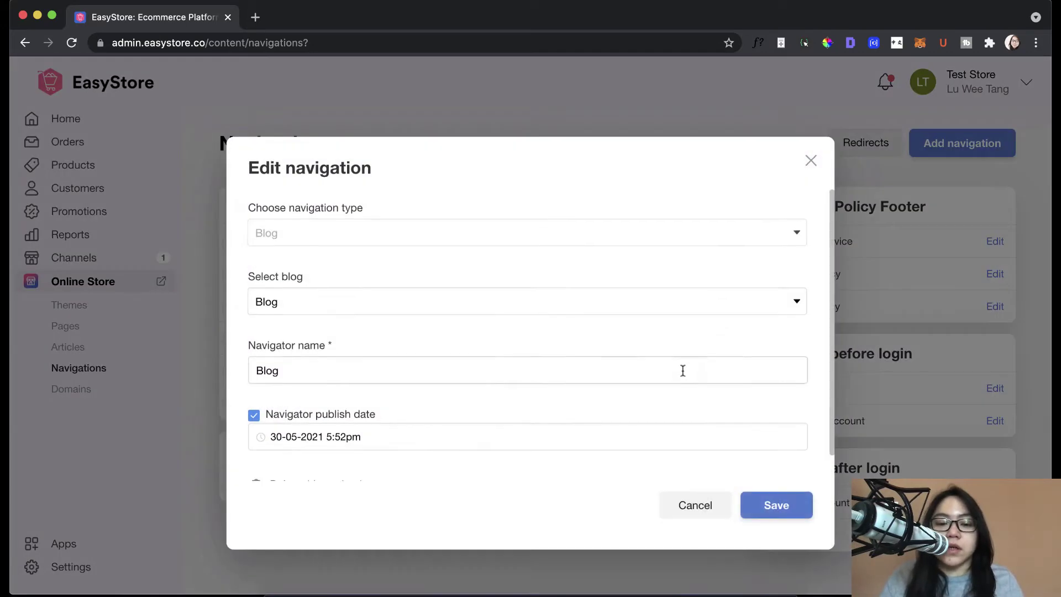
scroll(679, 371, "down", 1)
left_click(288, 458)
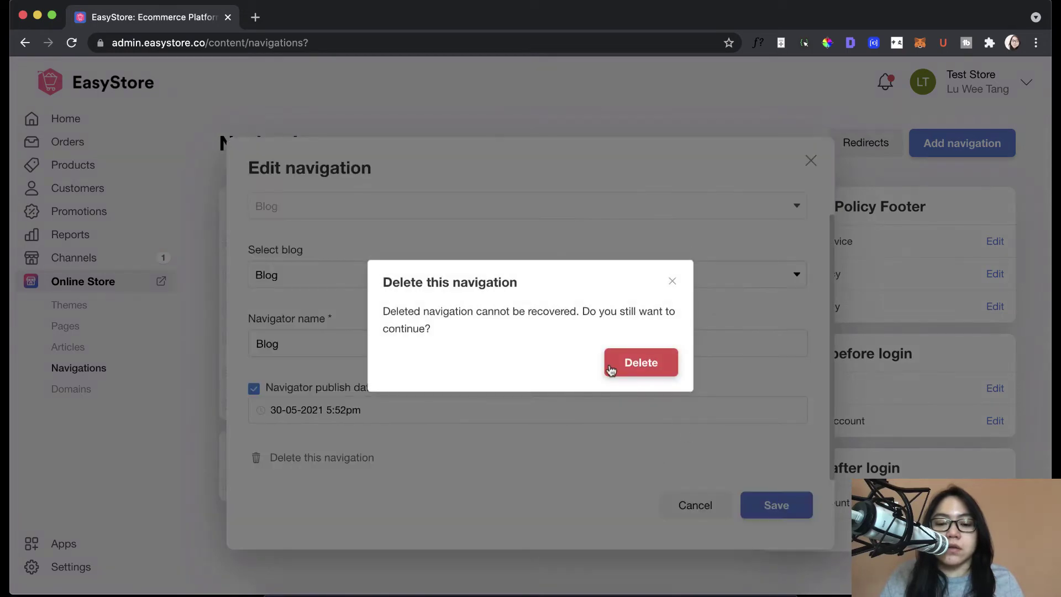
left_click(607, 361)
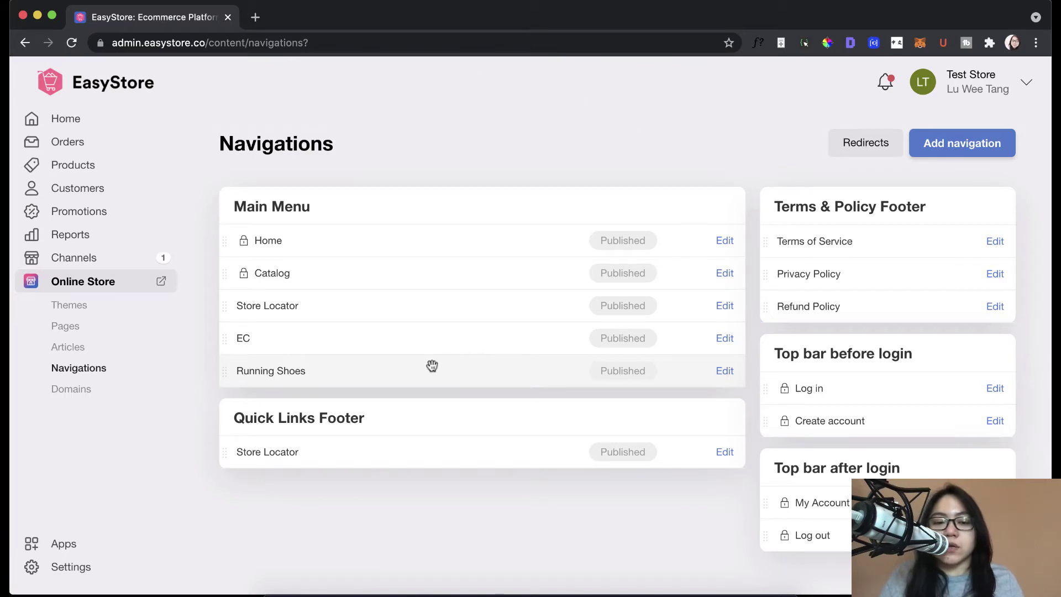
Drag Running Shoes below Catalog and Store Locator to the end, opening the live store alongside
left_click_drag(239, 370, 254, 362)
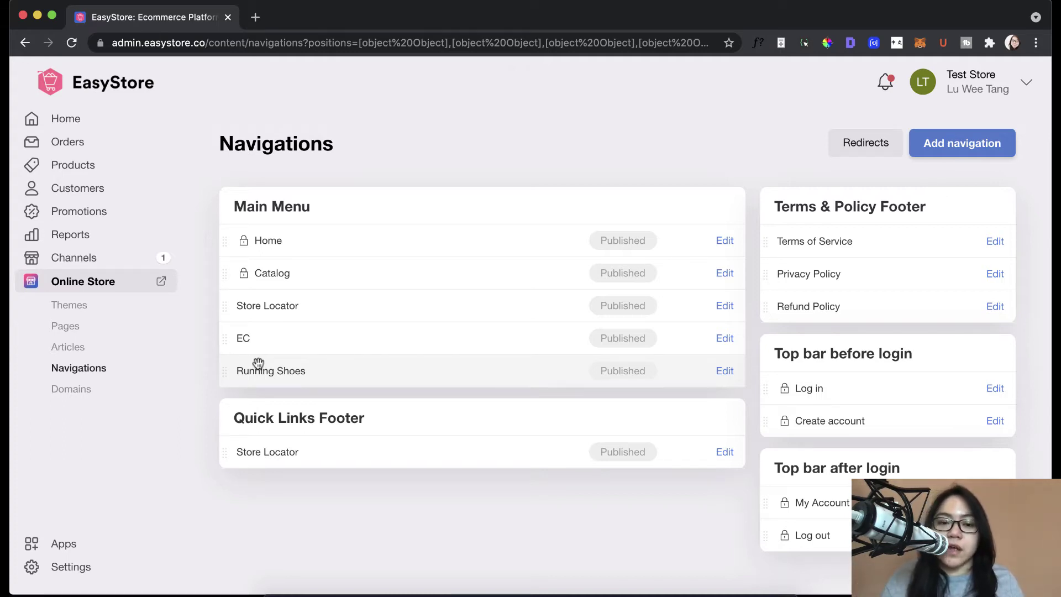
left_click_drag(258, 380, 253, 287)
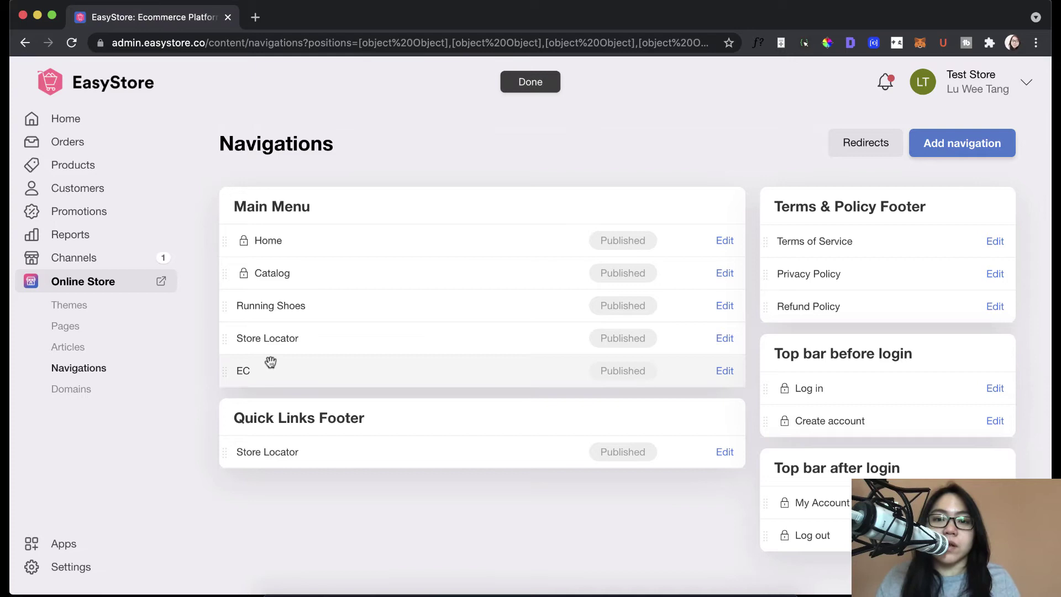
left_click(160, 282)
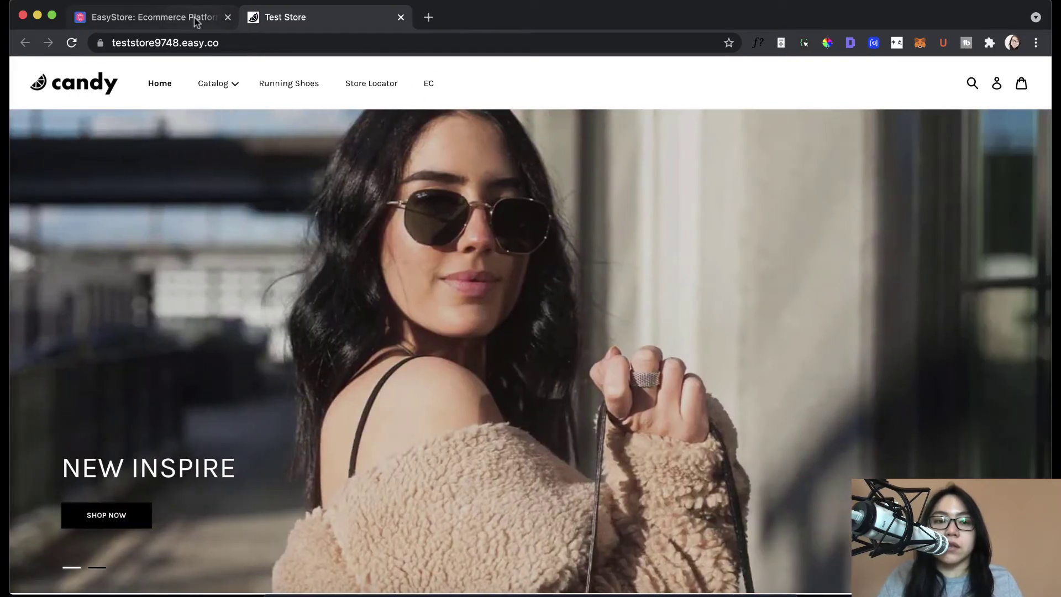
left_click(160, 17)
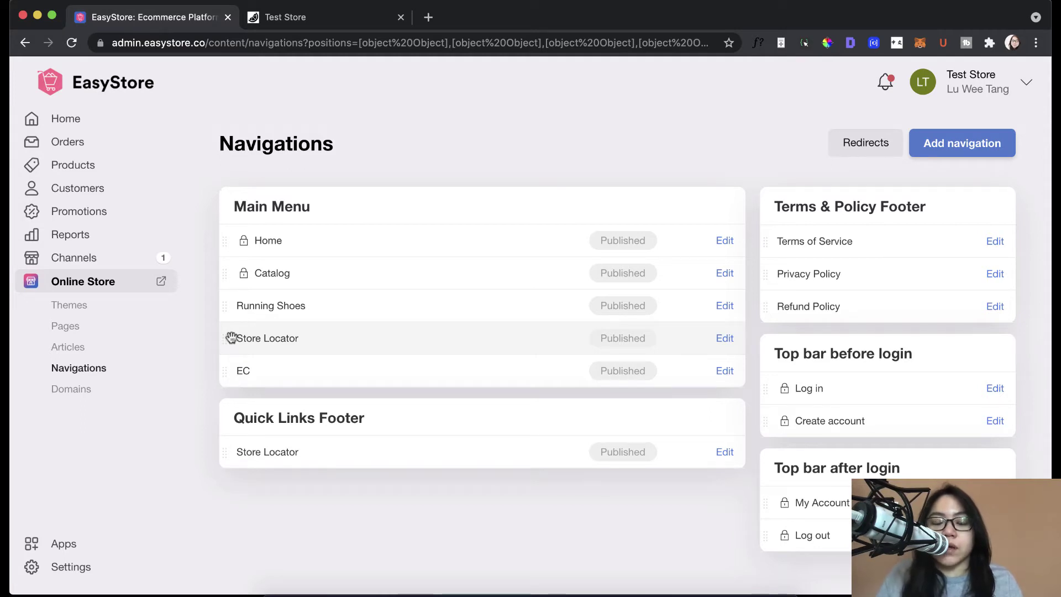
left_click_drag(231, 337, 230, 382)
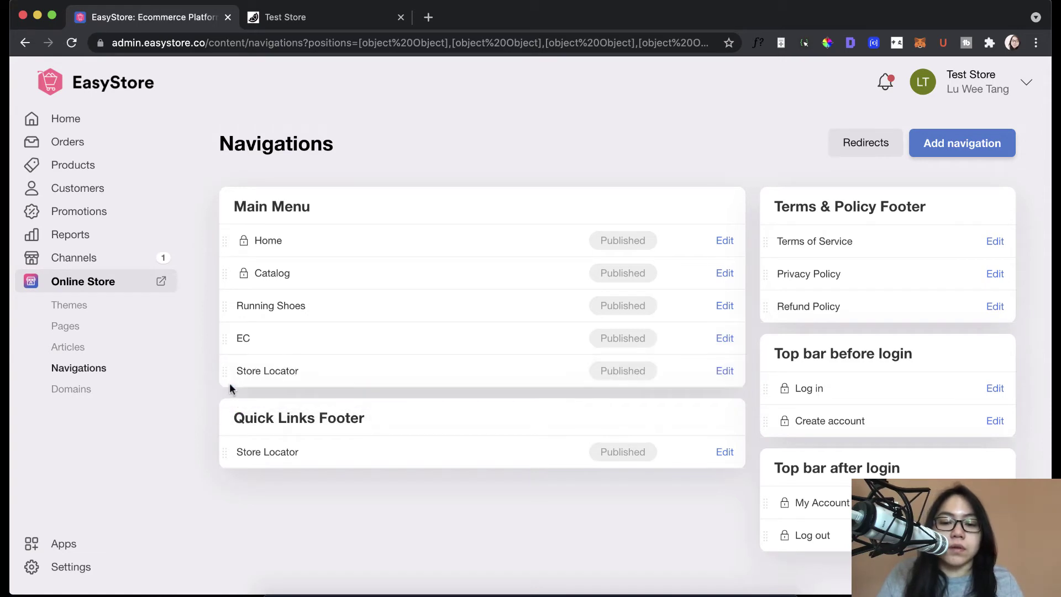
Reload the Test Store tab to confirm the new menu order, then return to the admin
left_click(308, 19)
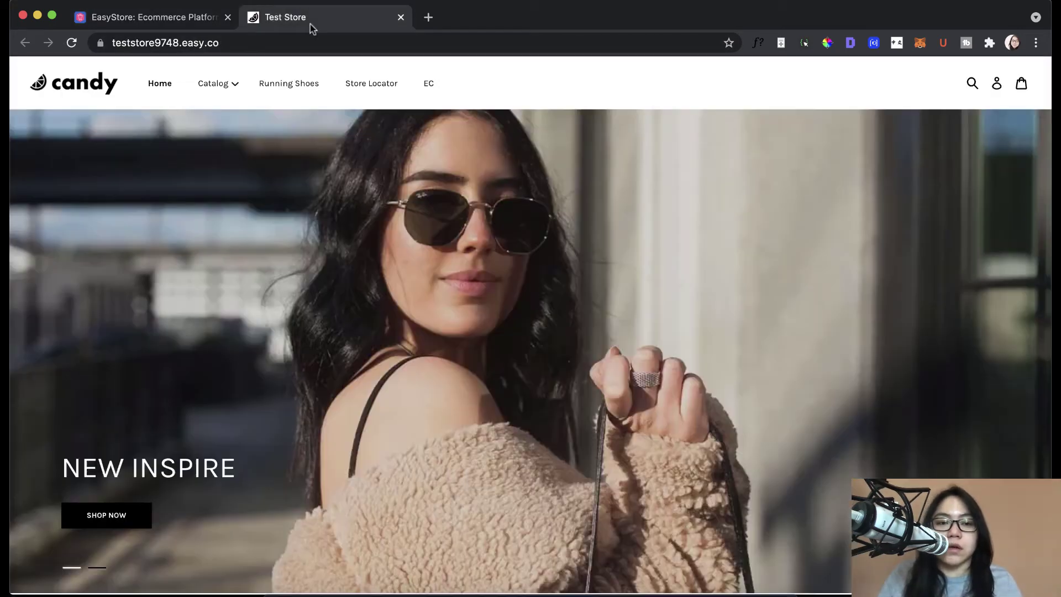
left_click(72, 43)
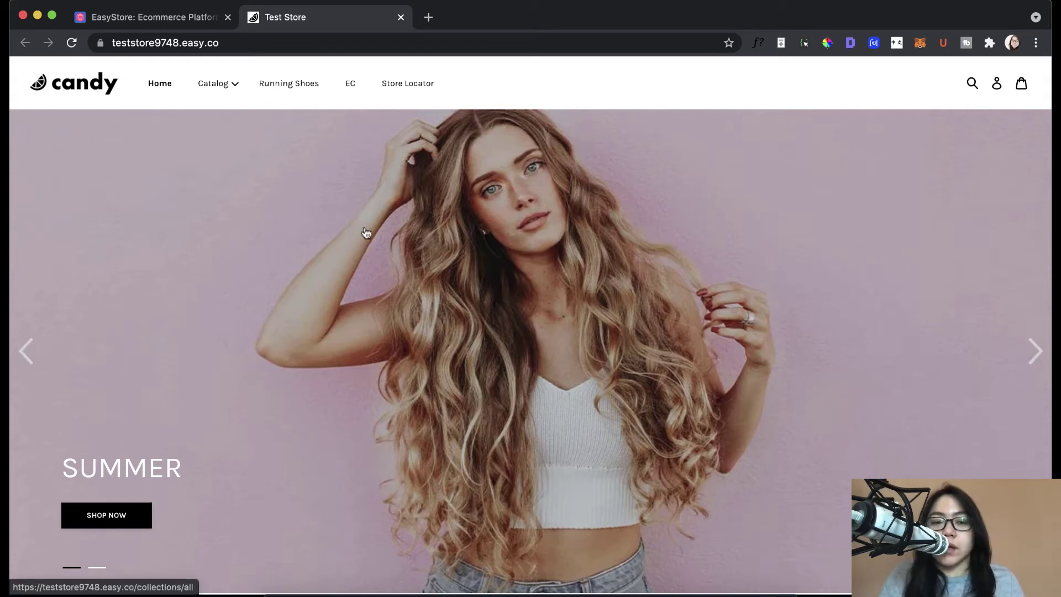
left_click(212, 23)
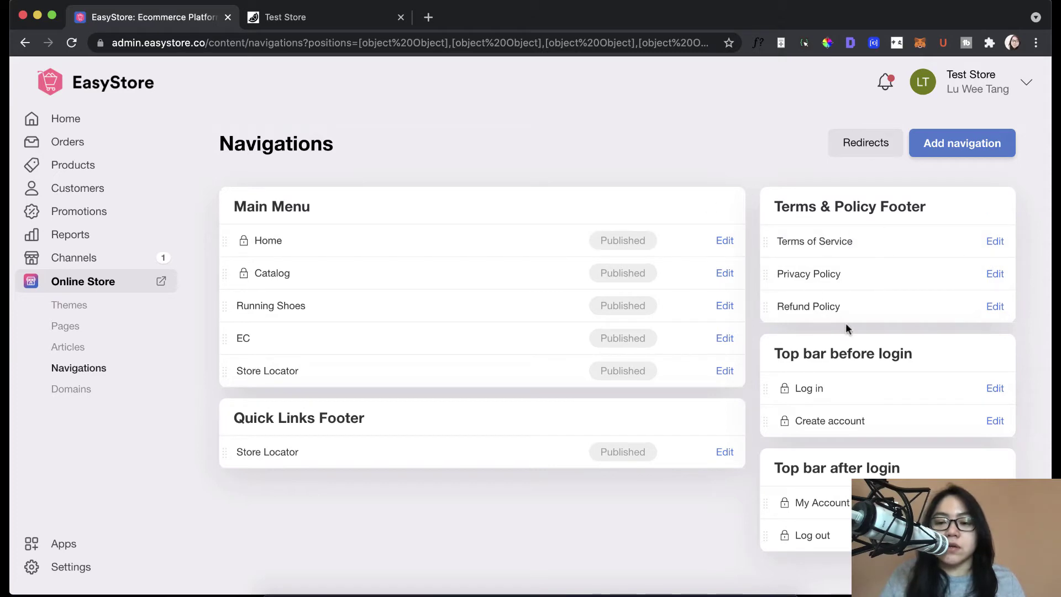
left_click(303, 23)
scroll(395, 235, "down", 20)
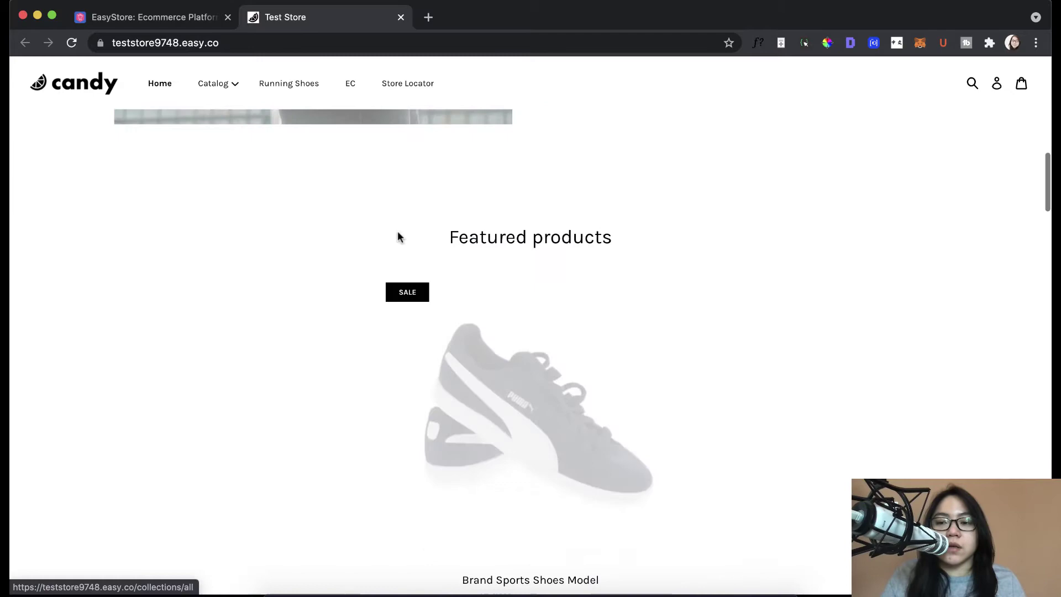
scroll(398, 237, "down", 10)
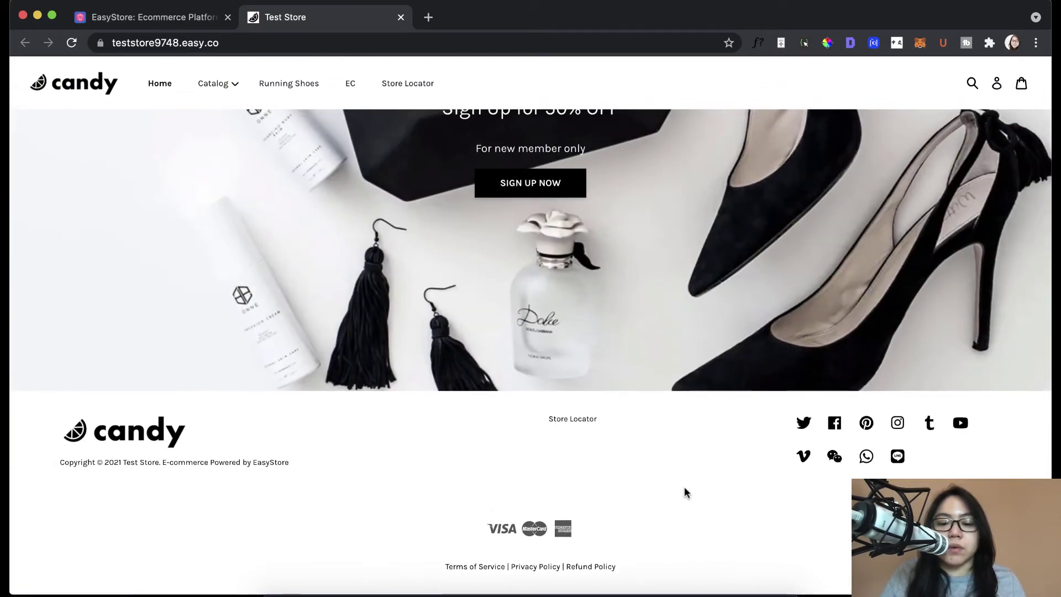
left_click_drag(429, 566, 716, 572)
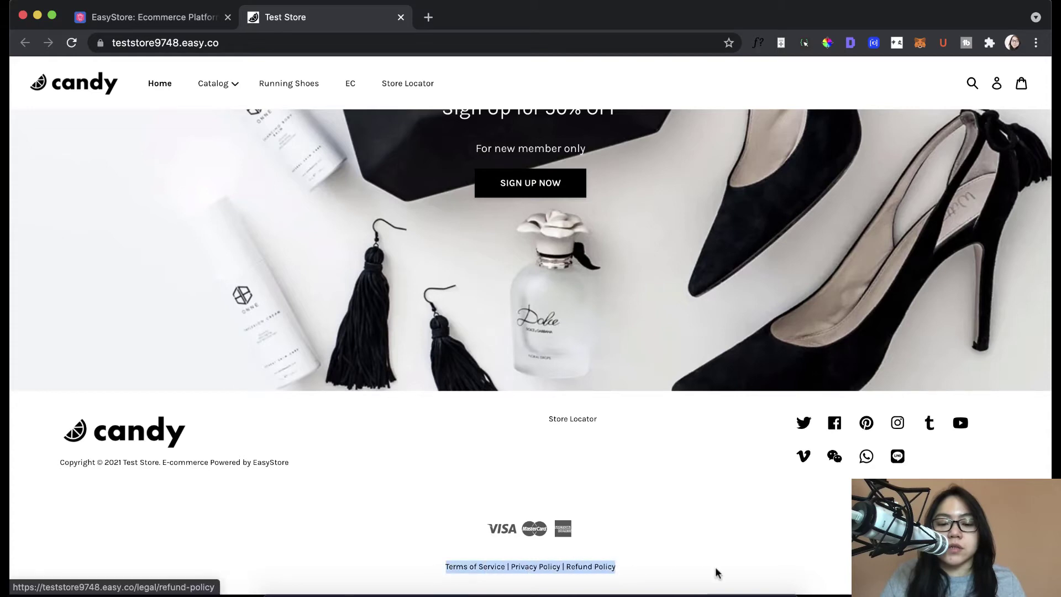
left_click(715, 568)
left_click(189, 17)
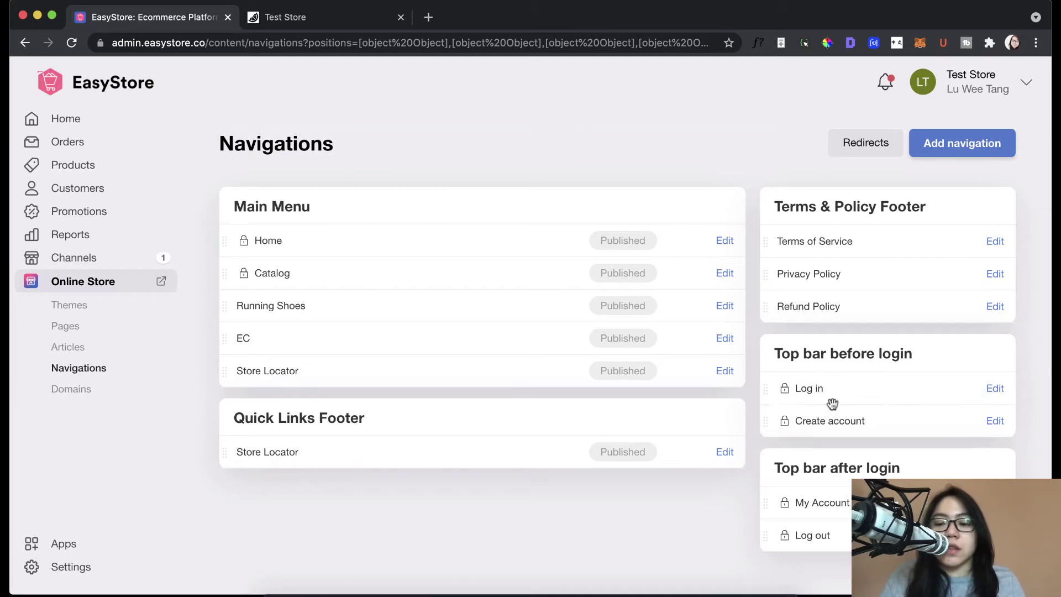
left_click(301, 28)
scroll(995, 160, "up", 15)
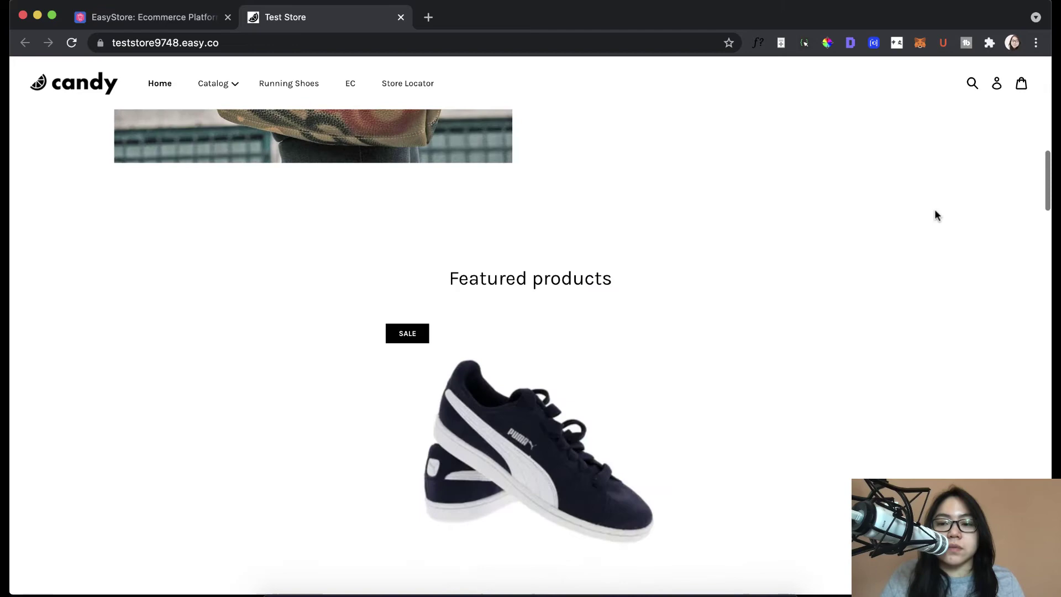
scroll(935, 215, "up", 10)
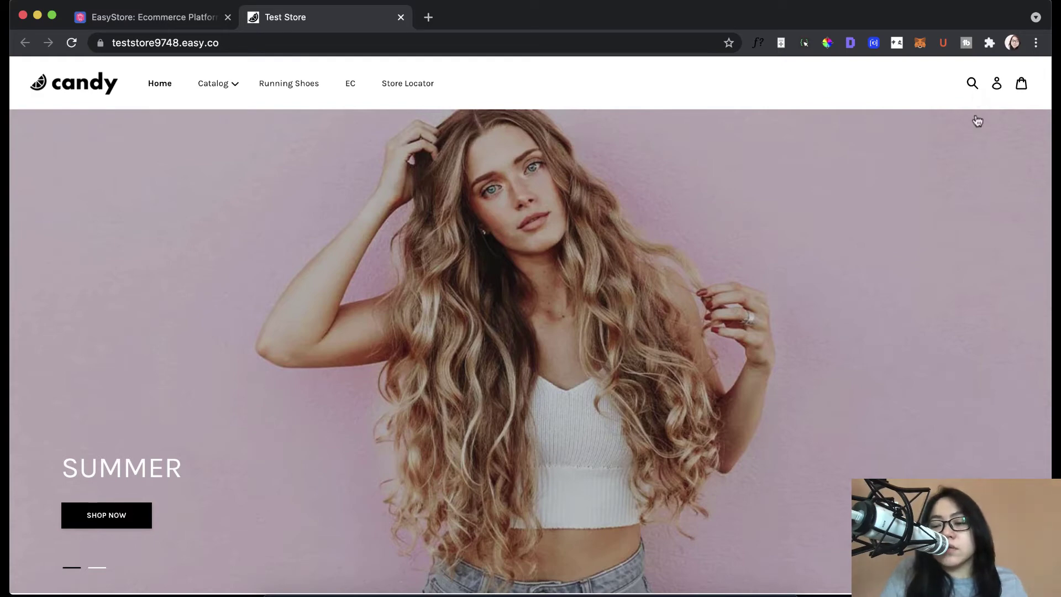
left_click(208, 19)
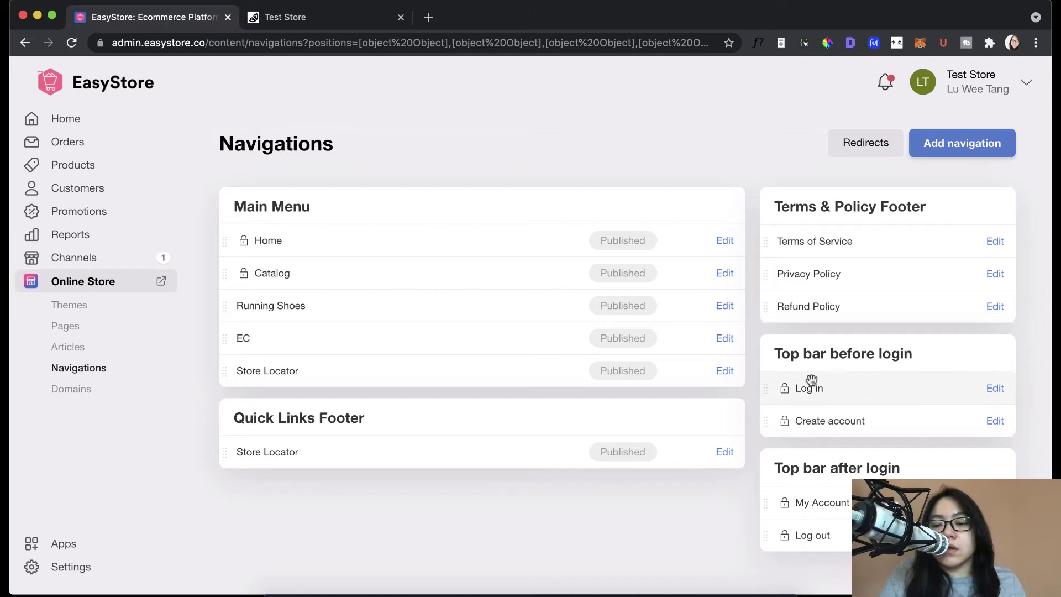
Start a Terms & Policy Footer link, then discard the Add navigation dialog unsaved
left_click(962, 147)
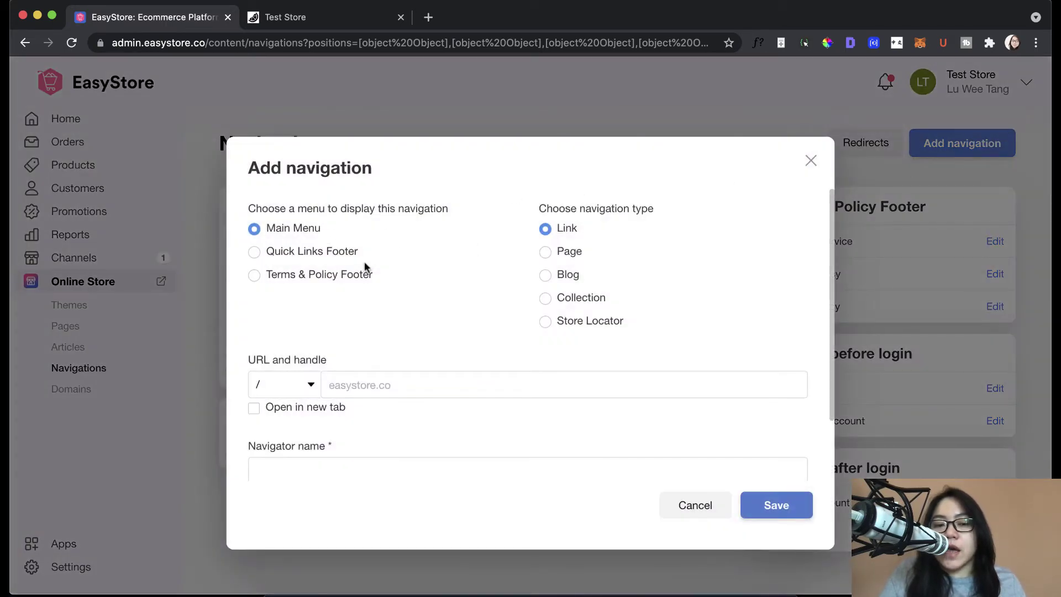
left_click(329, 277)
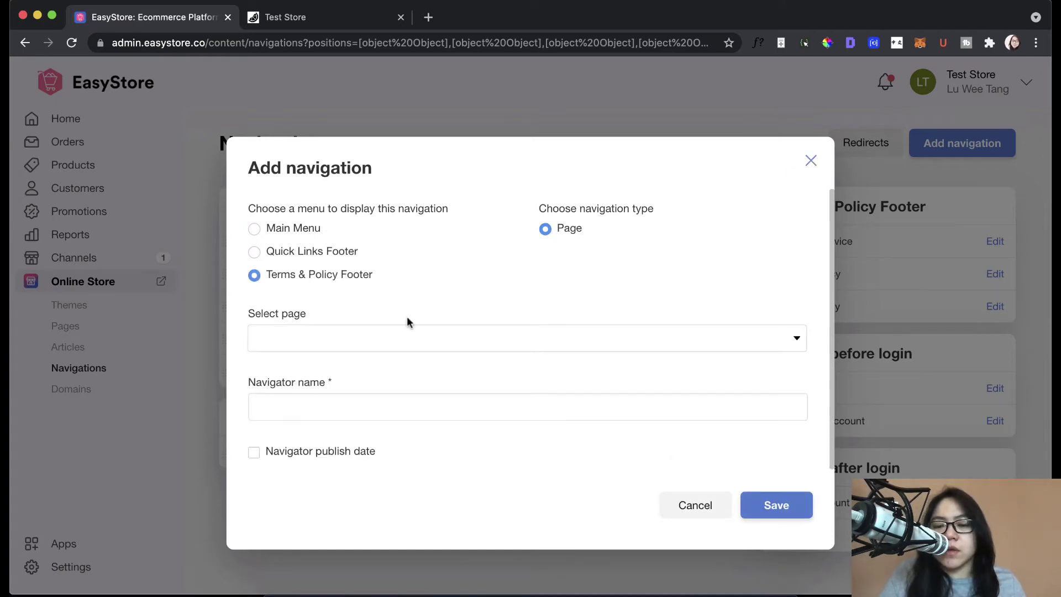
left_click(811, 160)
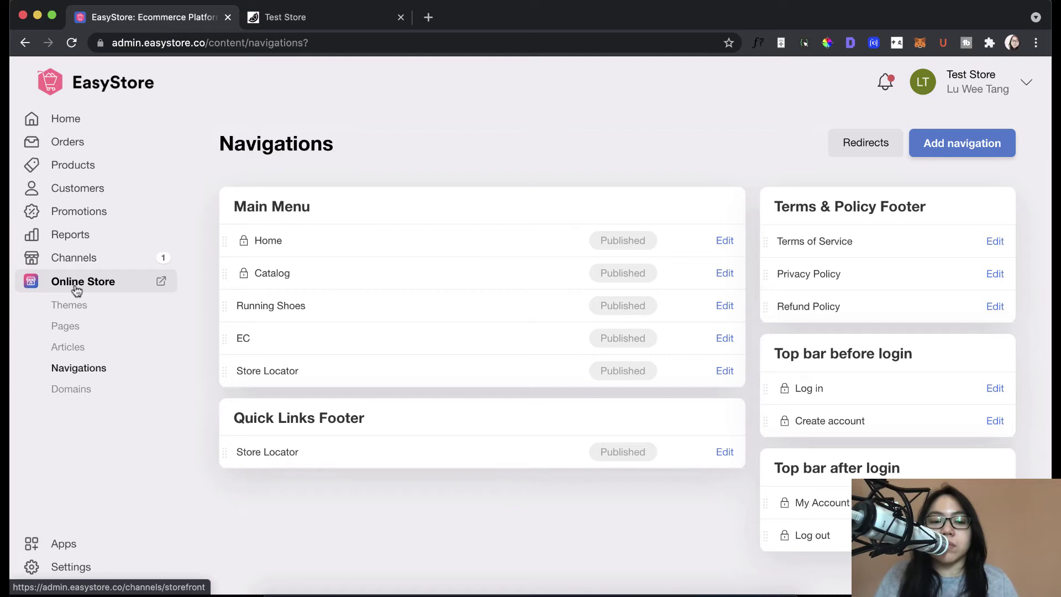
Open the Terms of Service page from Online Store > Pages and scroll down its editor
left_click(79, 334)
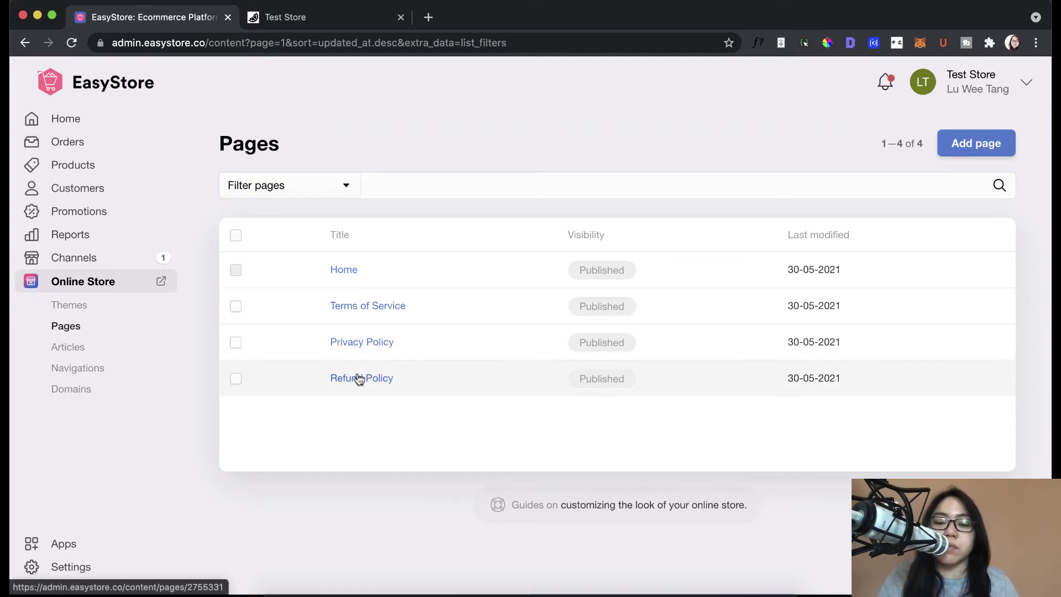
left_click(368, 313)
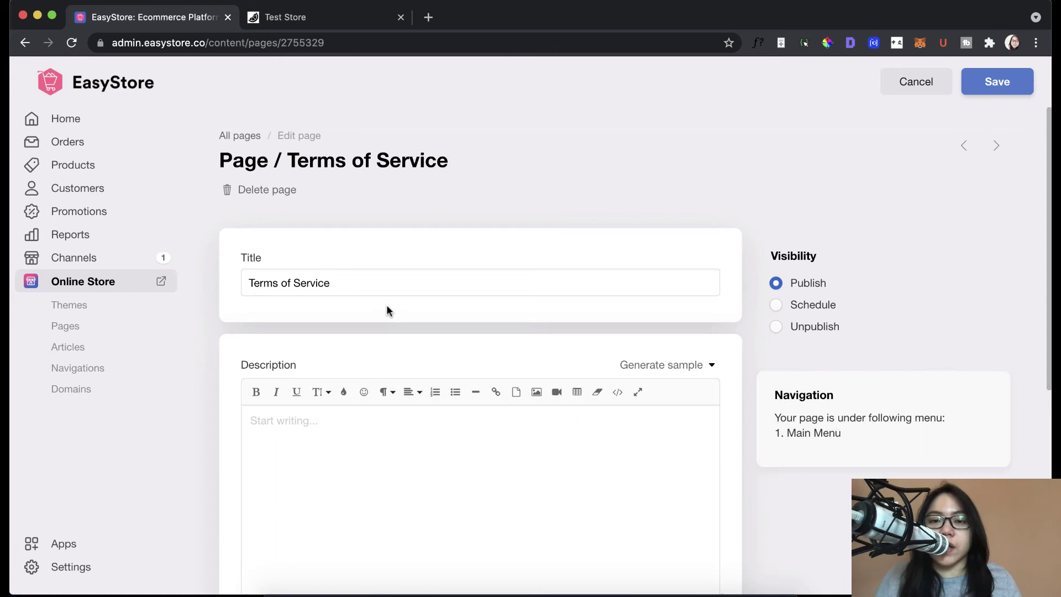
scroll(387, 310, "down", 1)
scroll(388, 309, "down", 1)
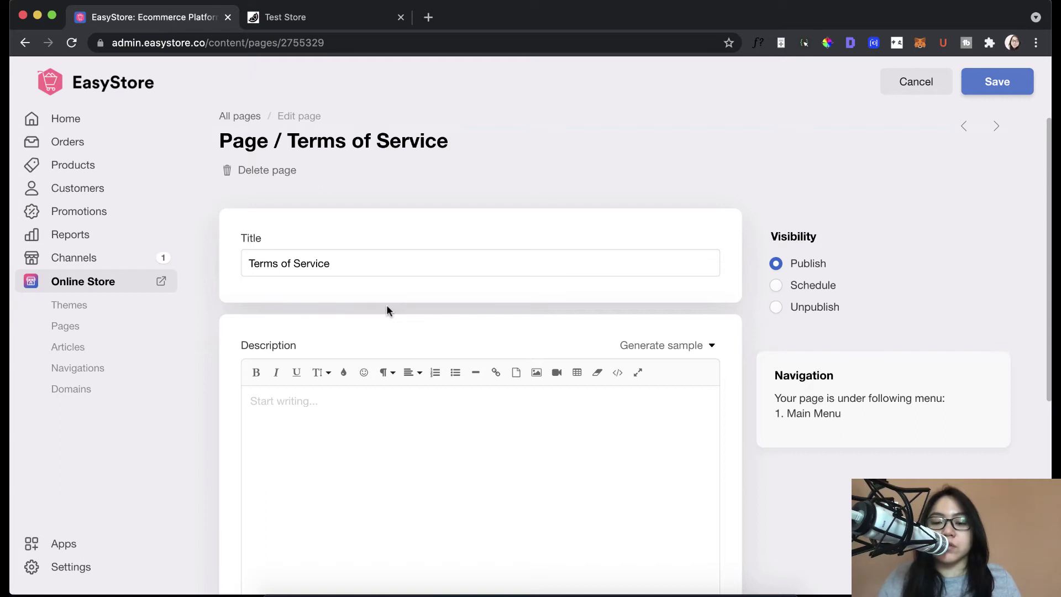
scroll(686, 360, "down", 3)
Generate sample Term of service text into the page description and scroll through it
left_click(686, 301)
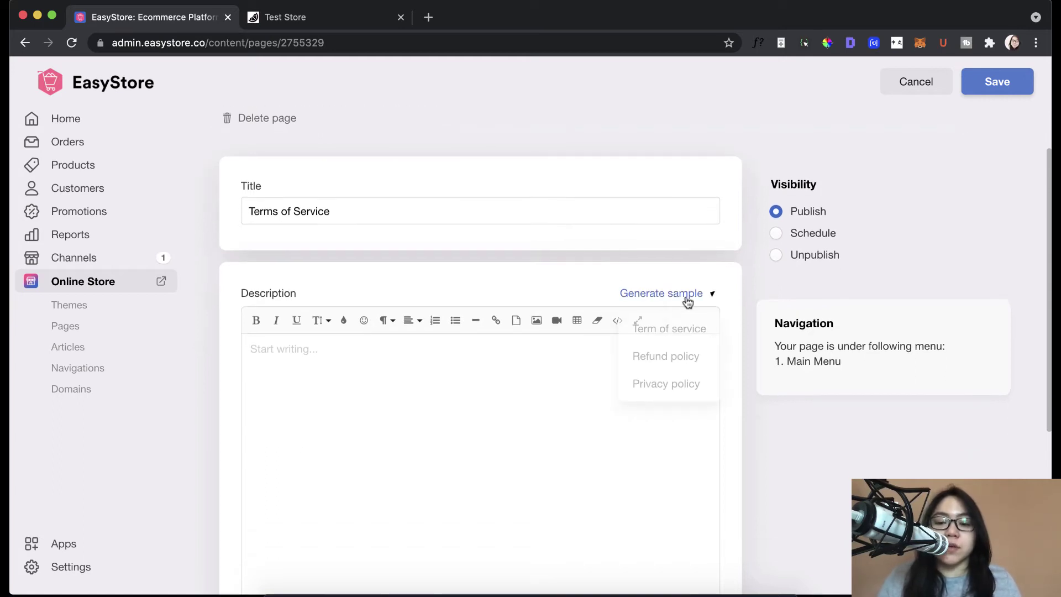
left_click(686, 331)
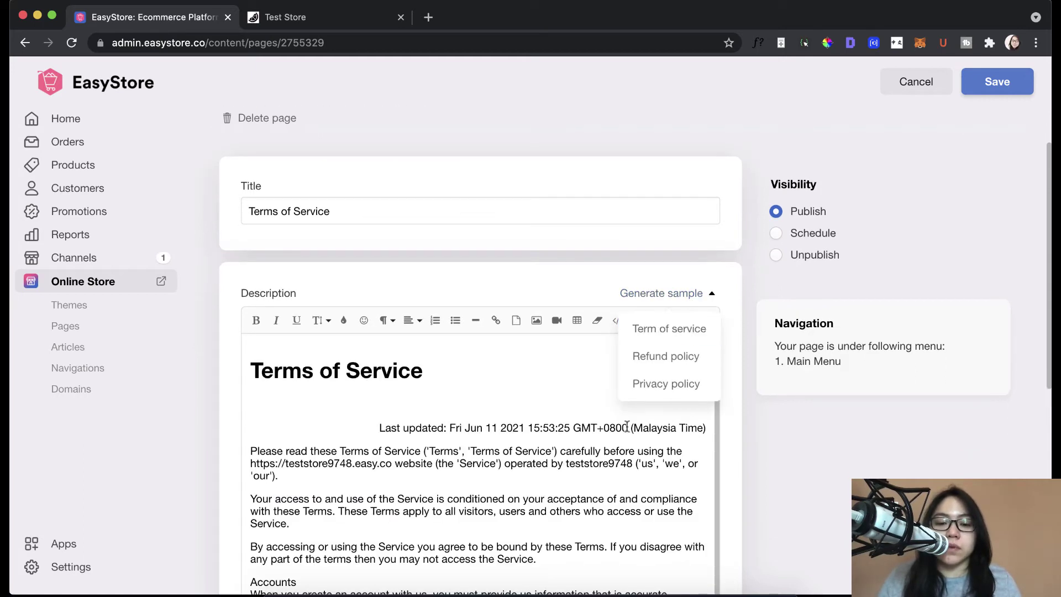
left_click(858, 434)
scroll(859, 436, "down", 5)
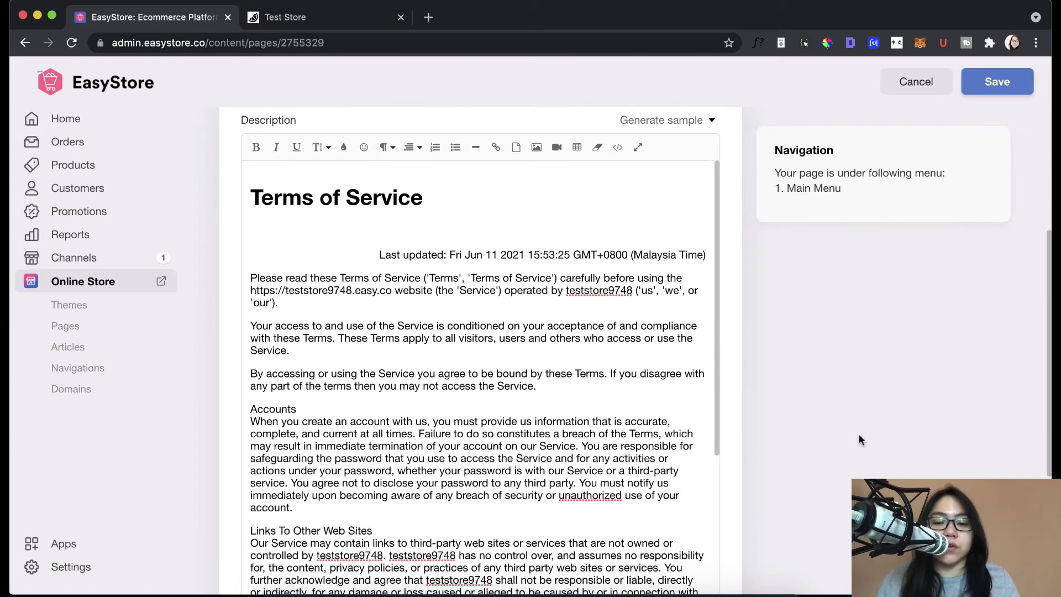
left_click_drag(717, 390, 722, 475)
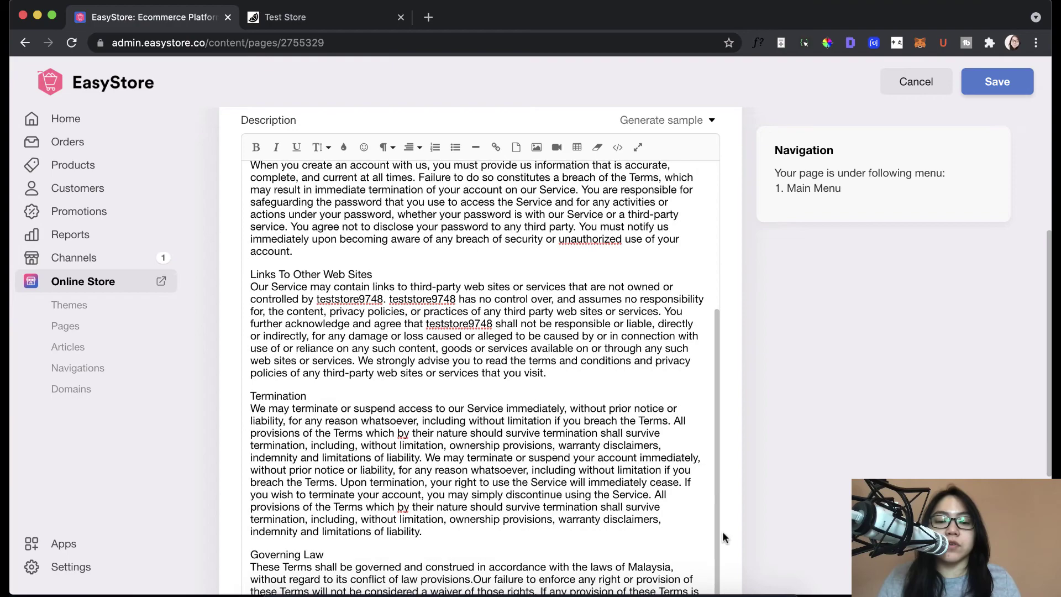
scroll(722, 536, "down", 4)
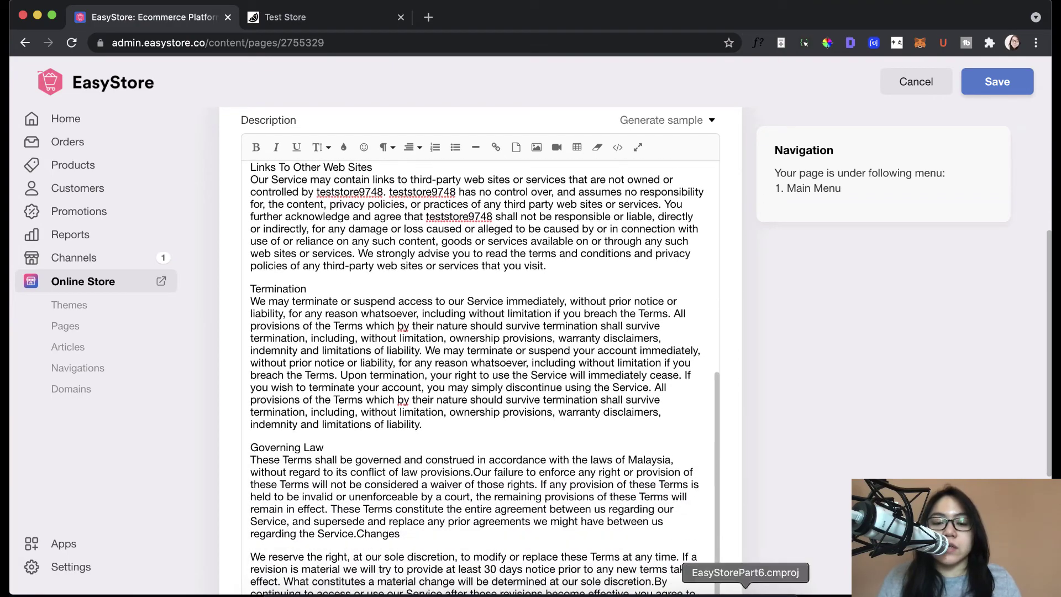
scroll(773, 564, "down", 4)
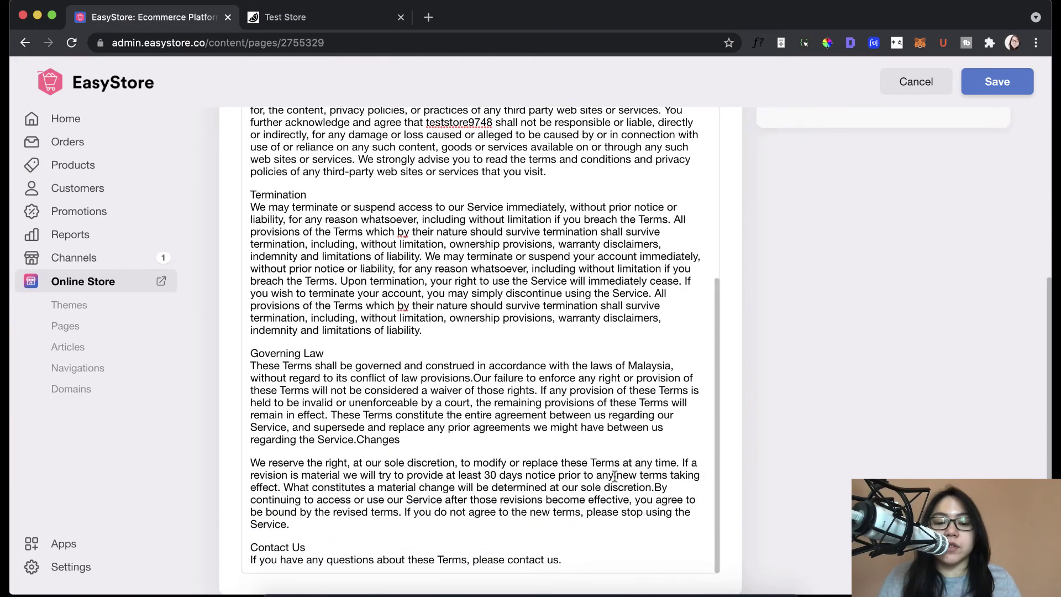
scroll(614, 476, "up", 10)
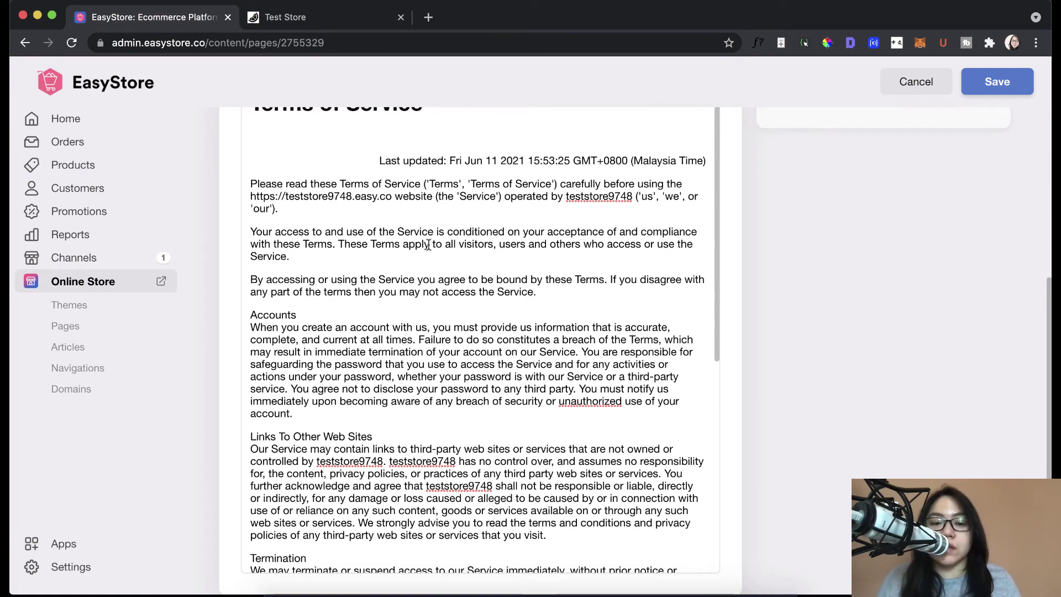
scroll(434, 254, "down", 3)
scroll(435, 263, "up", 3)
scroll(259, 275, "up", 1)
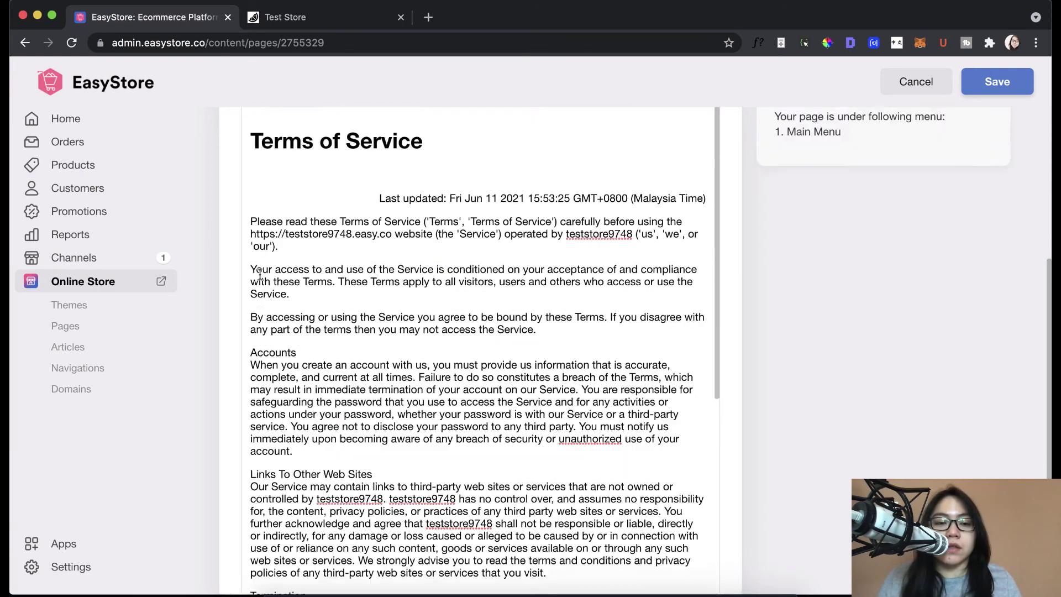
scroll(259, 275, "up", 5)
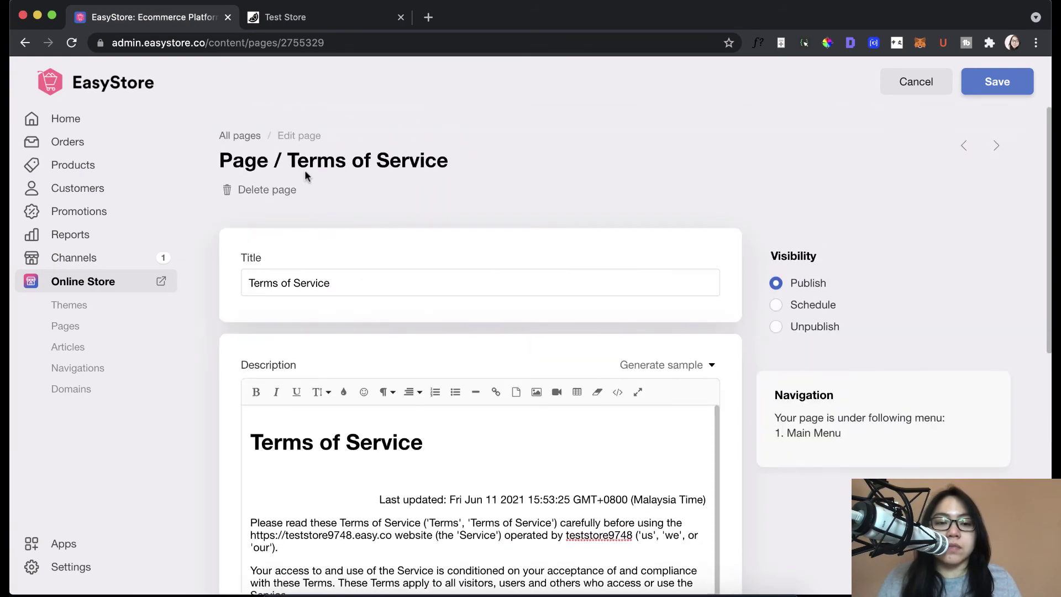
Save the Terms of Service page and open Privacy Policy from the pages list
left_click(1007, 84)
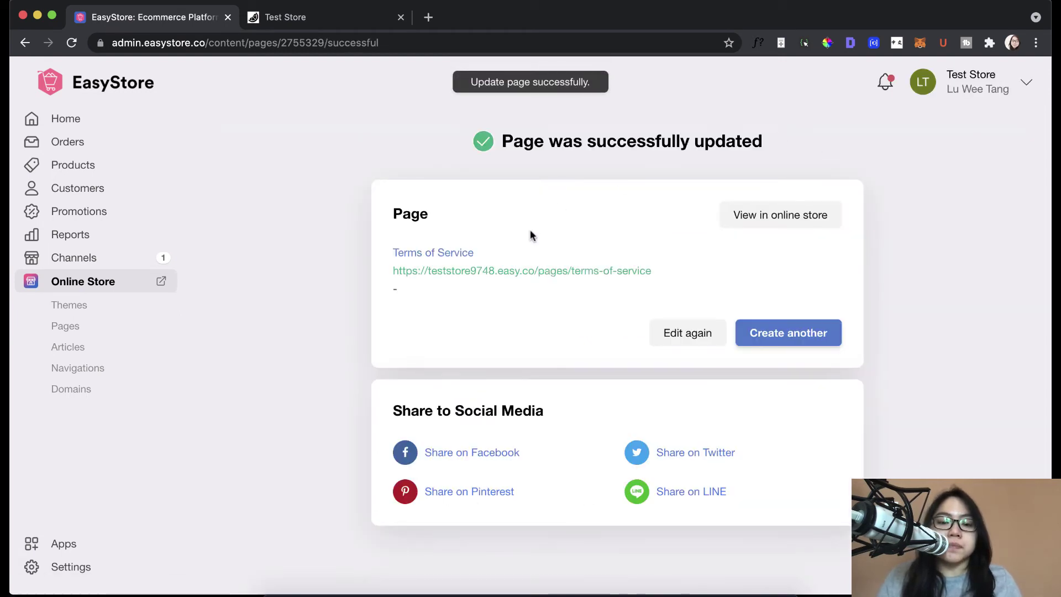
left_click(99, 334)
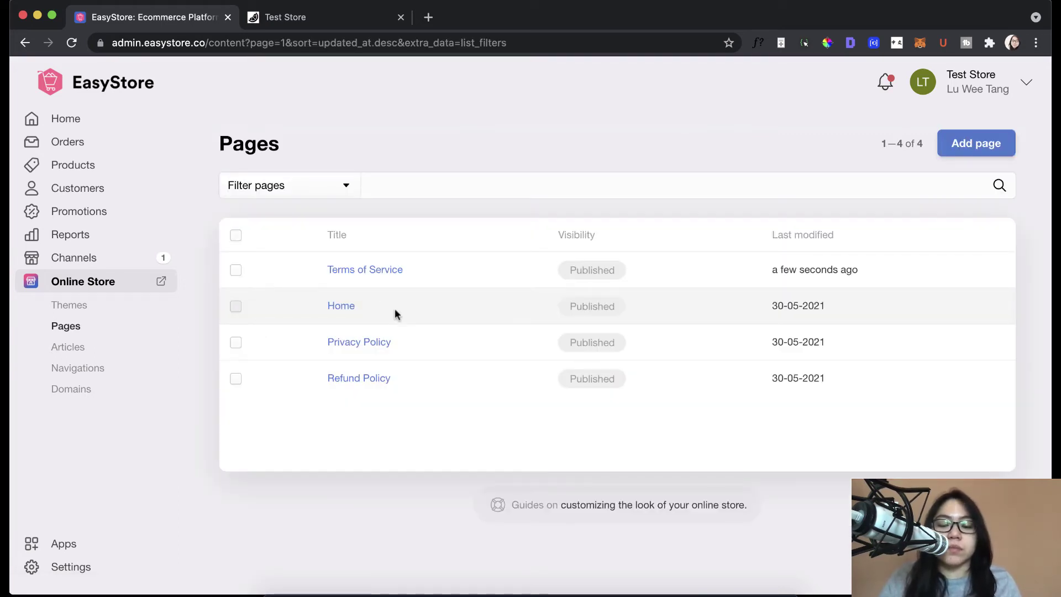
left_click(370, 342)
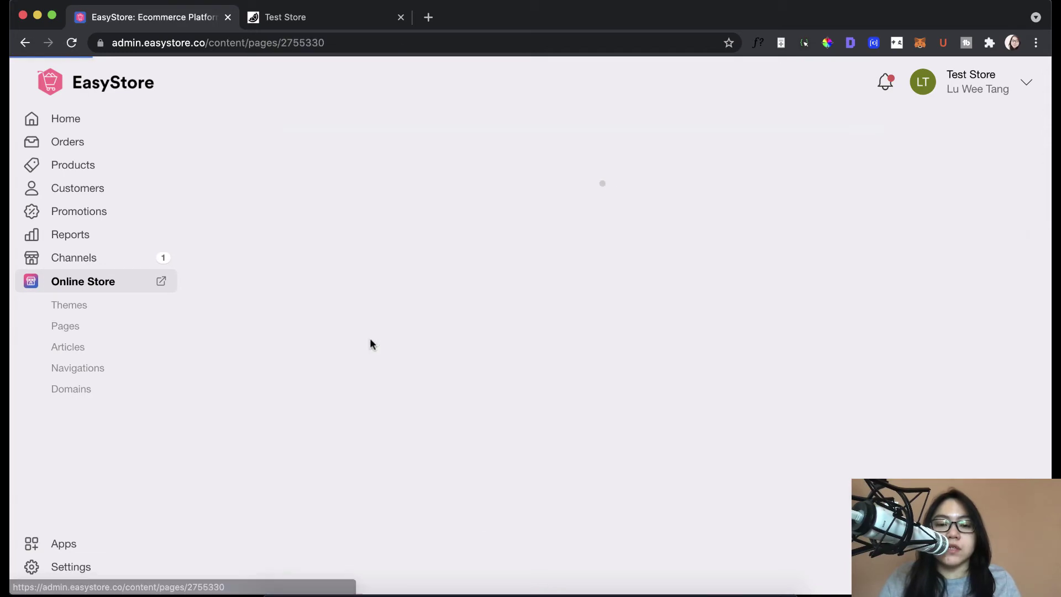
Insert the generated sample privacy policy text and save the Privacy Policy page
scroll(370, 337, "down", 2)
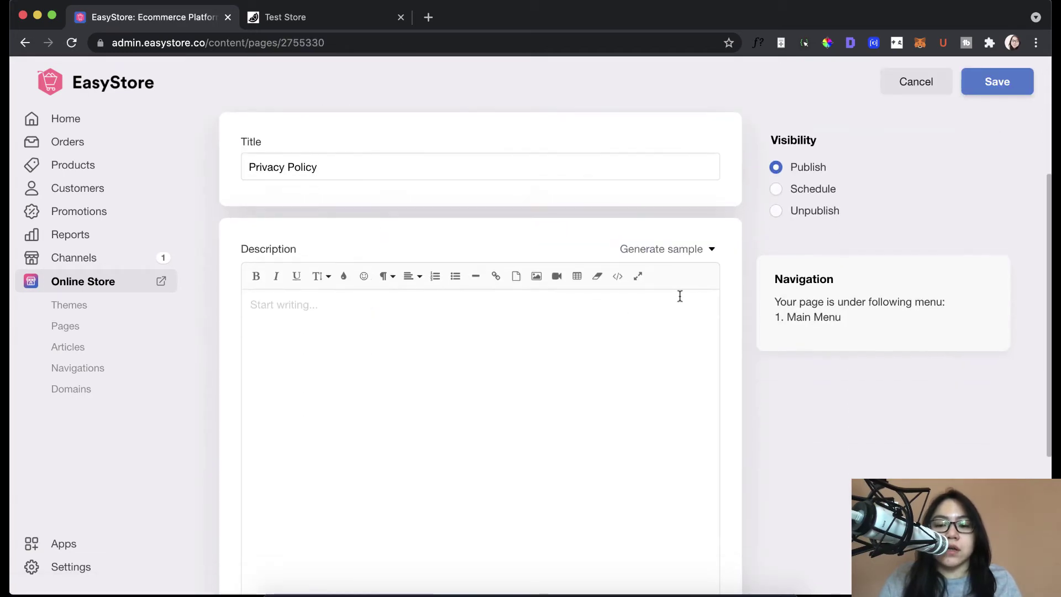
left_click(693, 250)
left_click(685, 339)
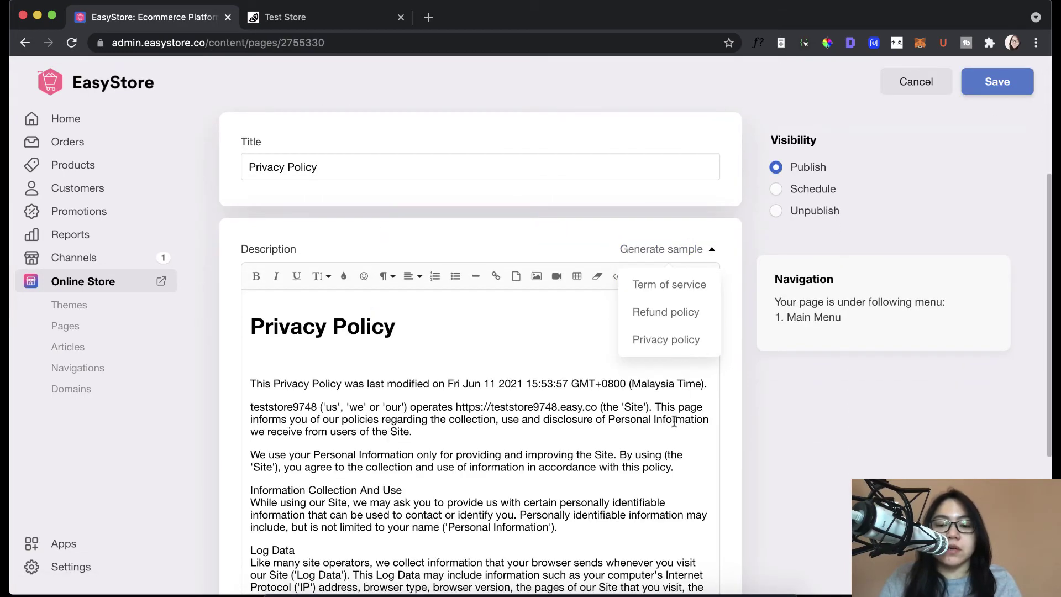
scroll(672, 423, "down", 4)
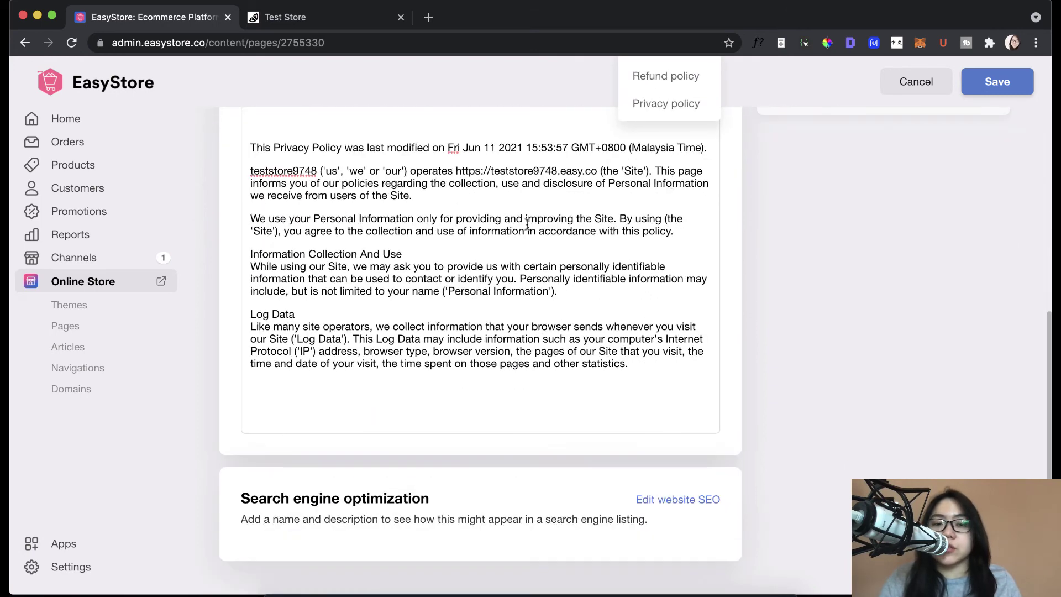
left_click(989, 94)
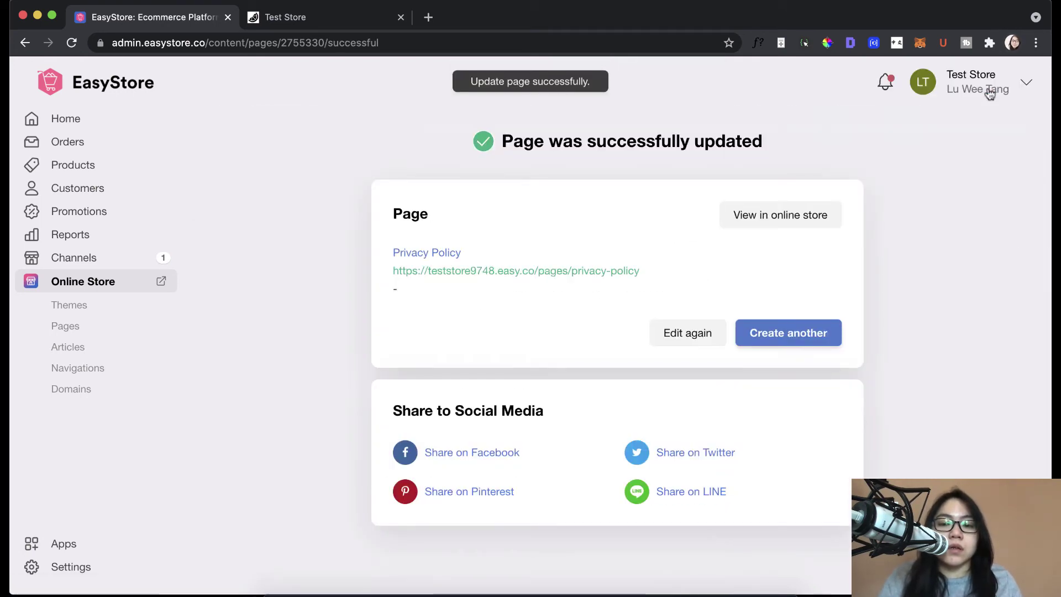
Fill the Refund Policy page with generated sample refund policy text and save it
left_click(87, 332)
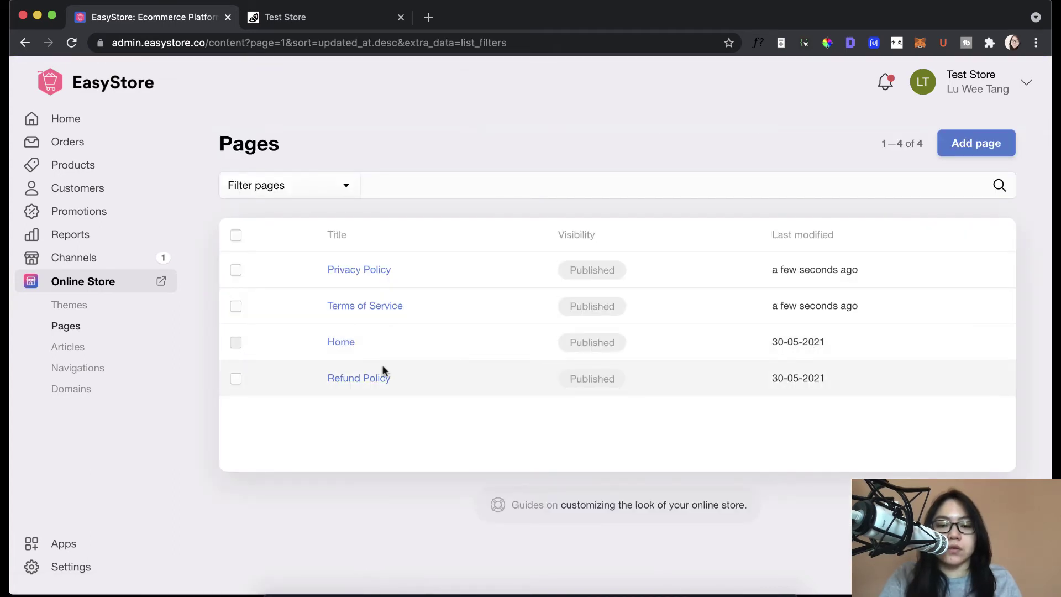
left_click(375, 378)
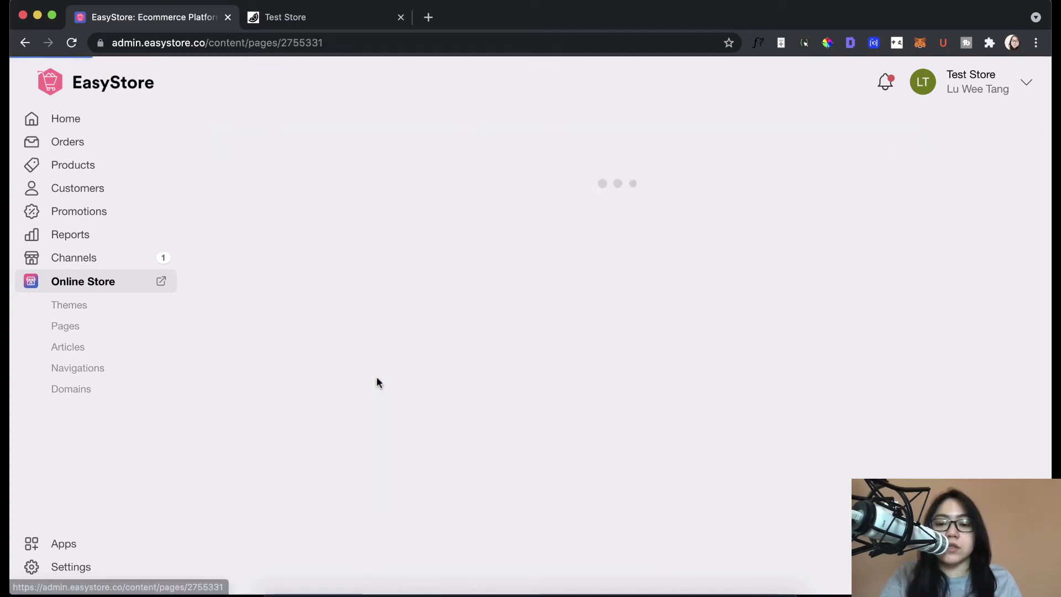
left_click(706, 364)
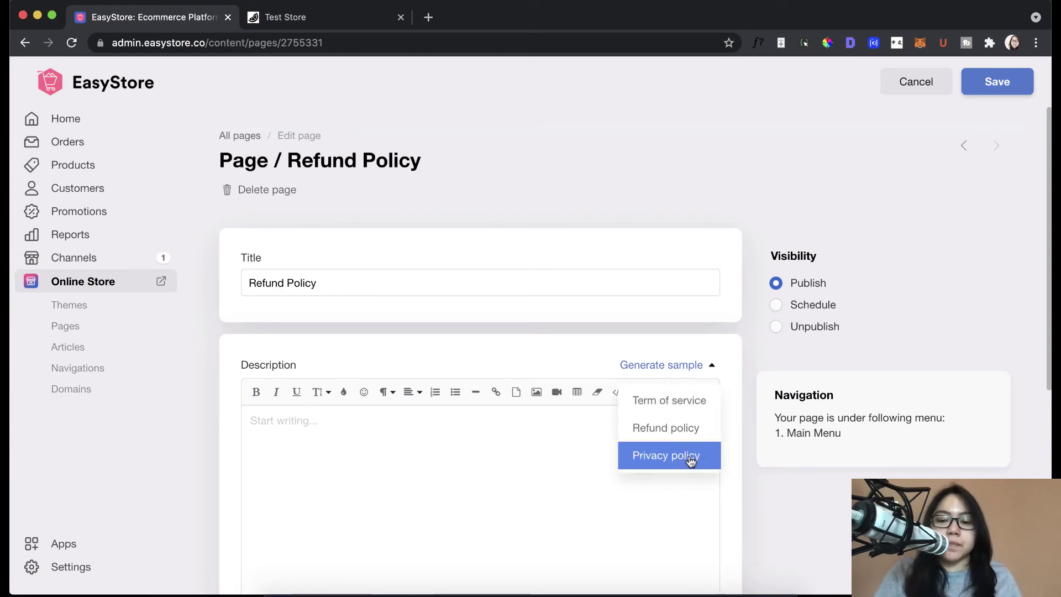
left_click(687, 431)
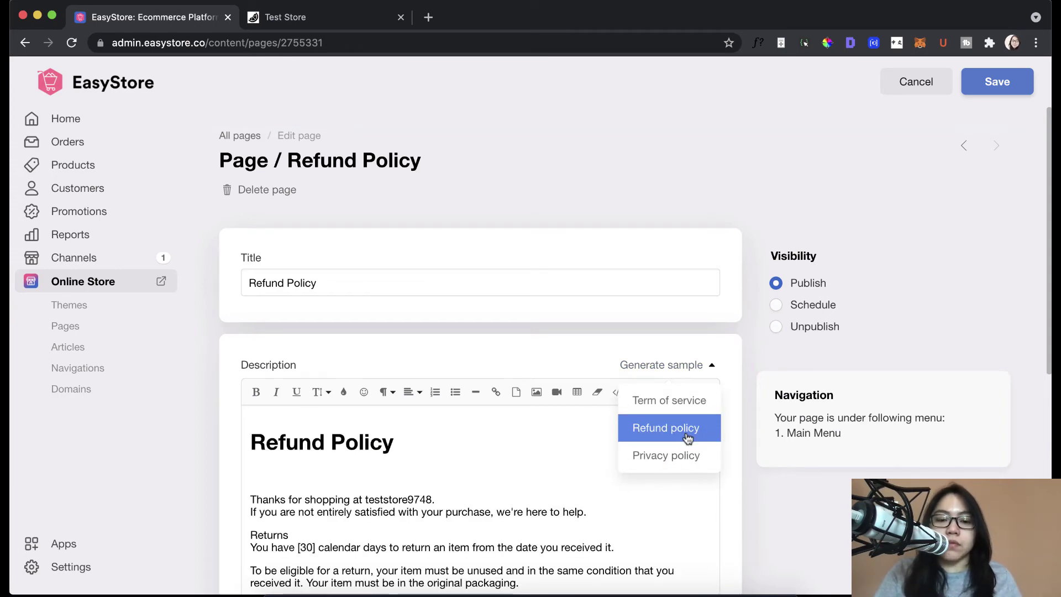
left_click(760, 460)
scroll(760, 456, "down", 5)
scroll(718, 442, "down", 2)
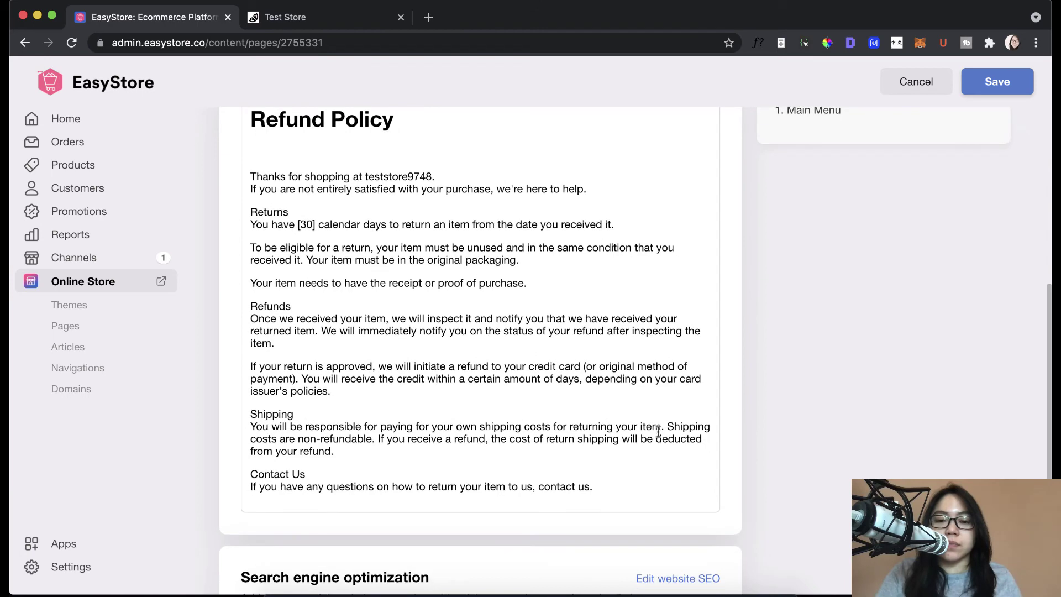
scroll(658, 431, "down", 1)
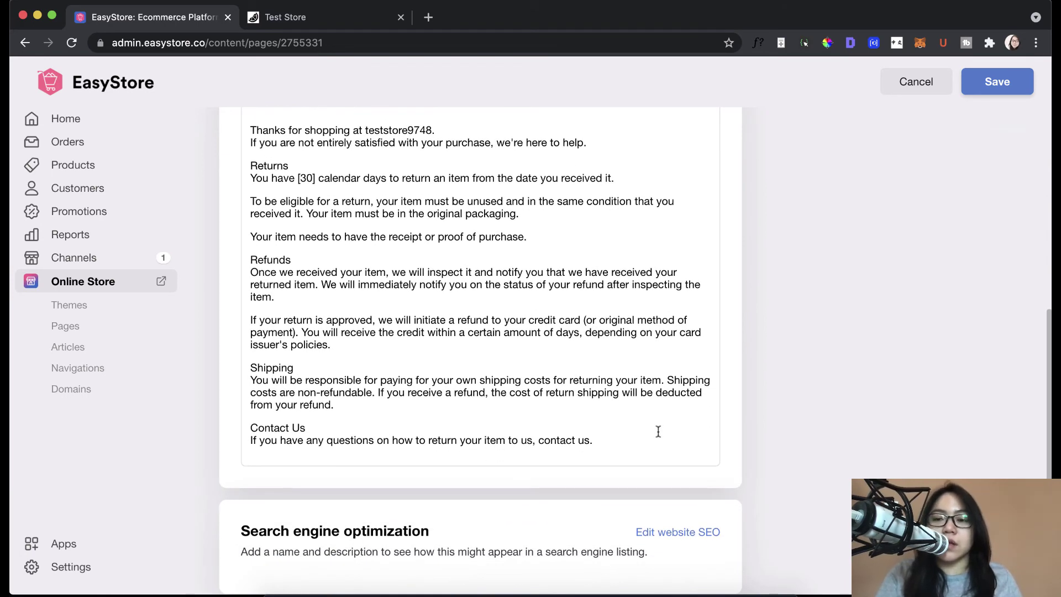
scroll(657, 431, "up", 6)
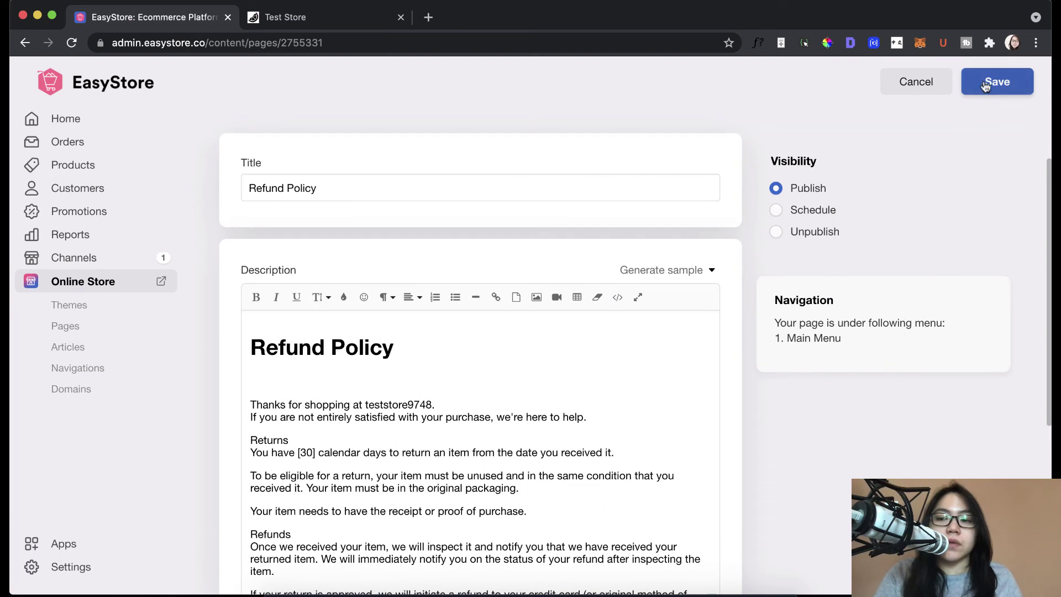
left_click(985, 86)
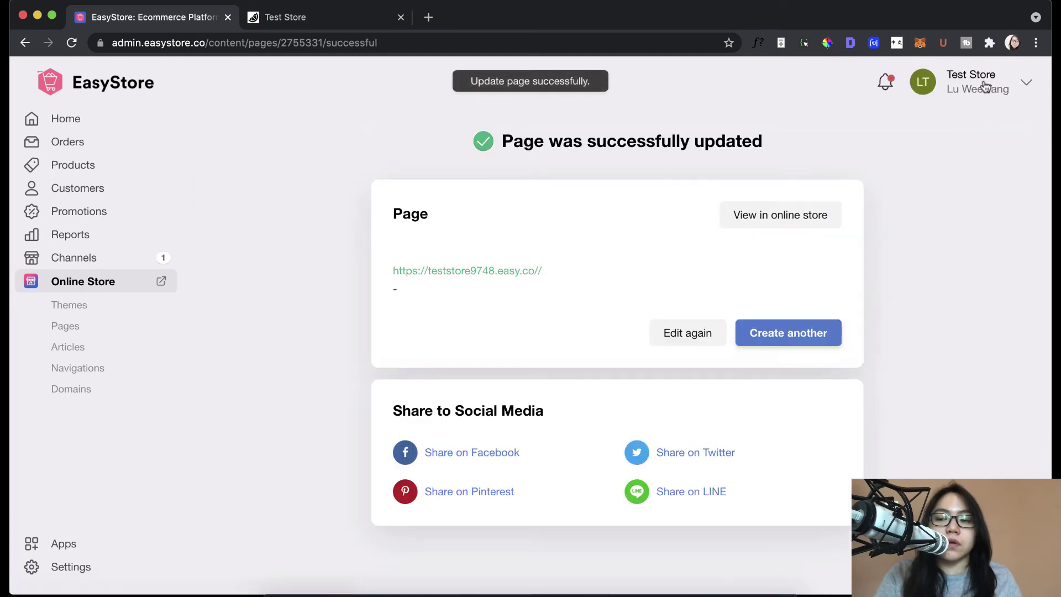
Reload the Pages list showing Refund, Privacy and Terms pages as published
left_click(75, 330)
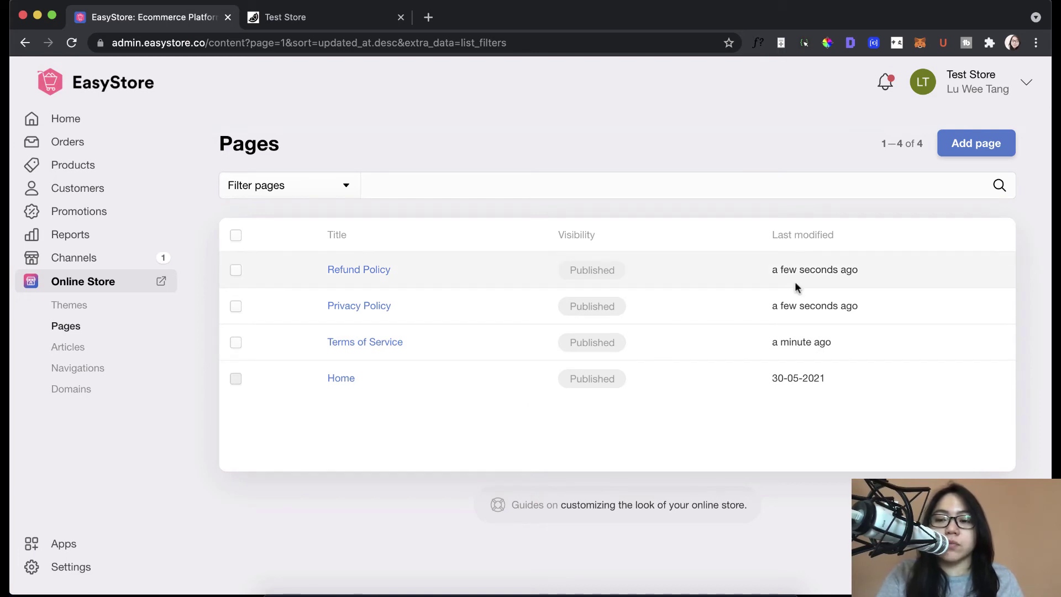
left_click(81, 329)
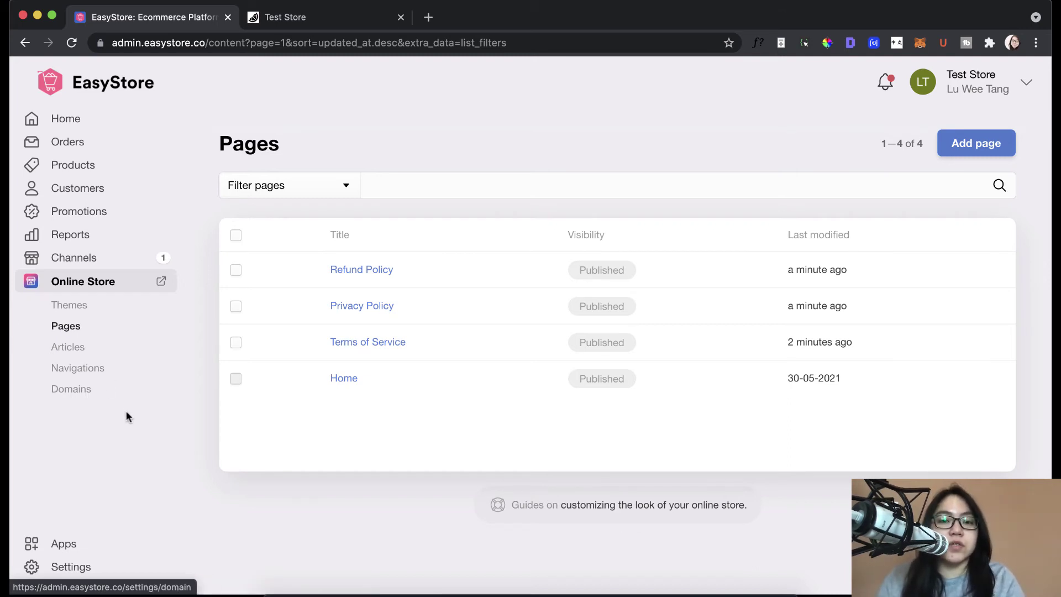
Search the app marketplace for 'conttact' and start installing Contact Form Plus
left_click(54, 546)
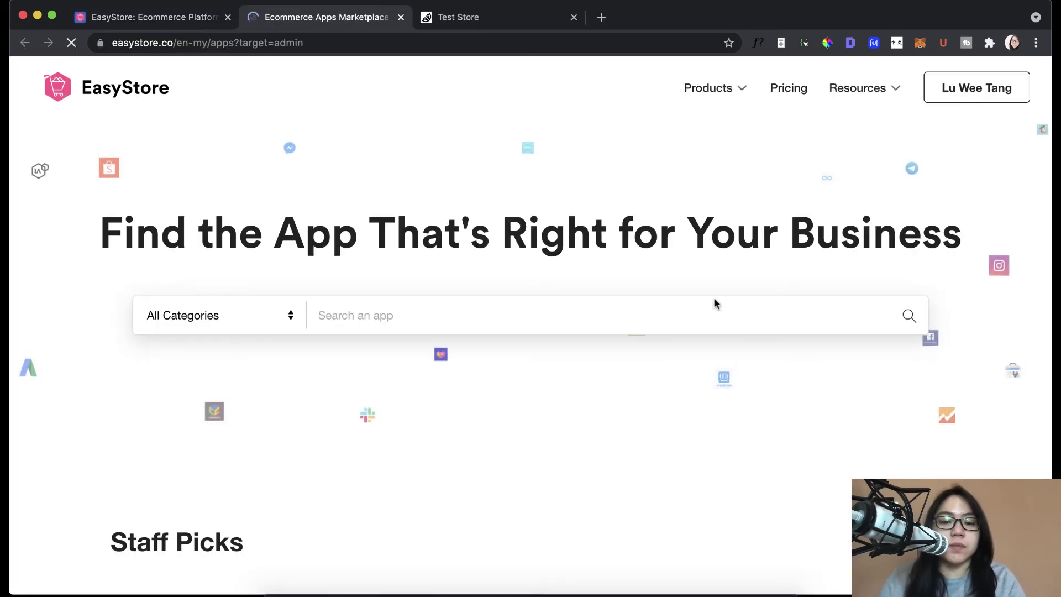
left_click(680, 314)
type("c")
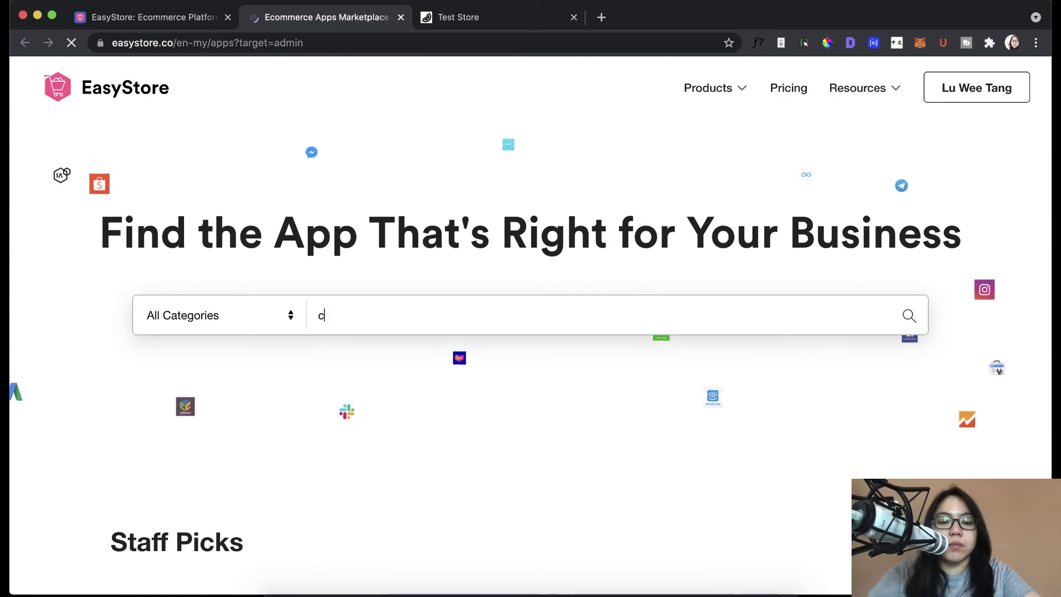
type("onttact")
key("Return")
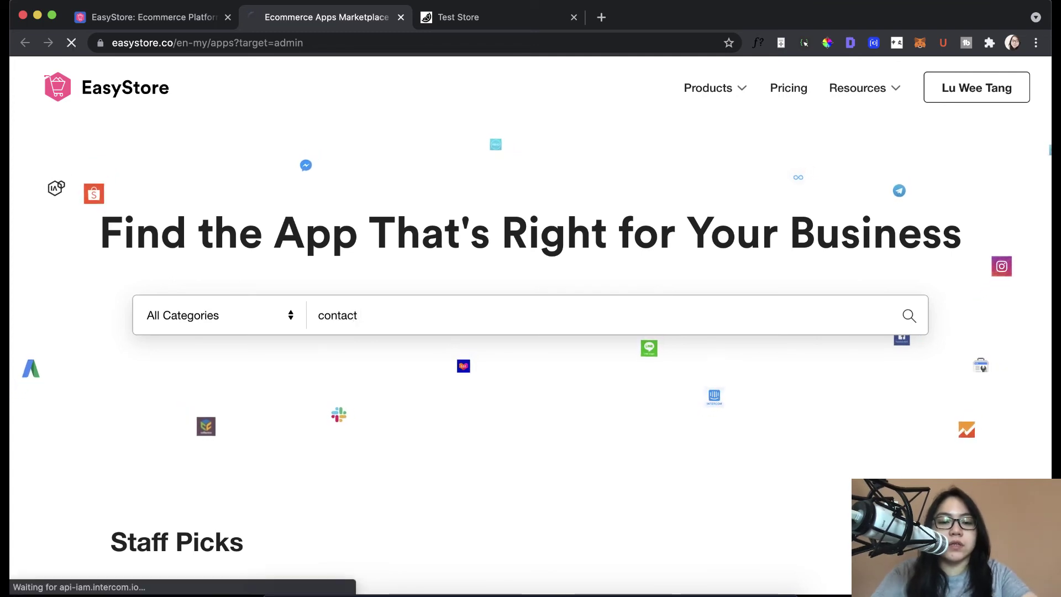
scroll(624, 395, "down", 5)
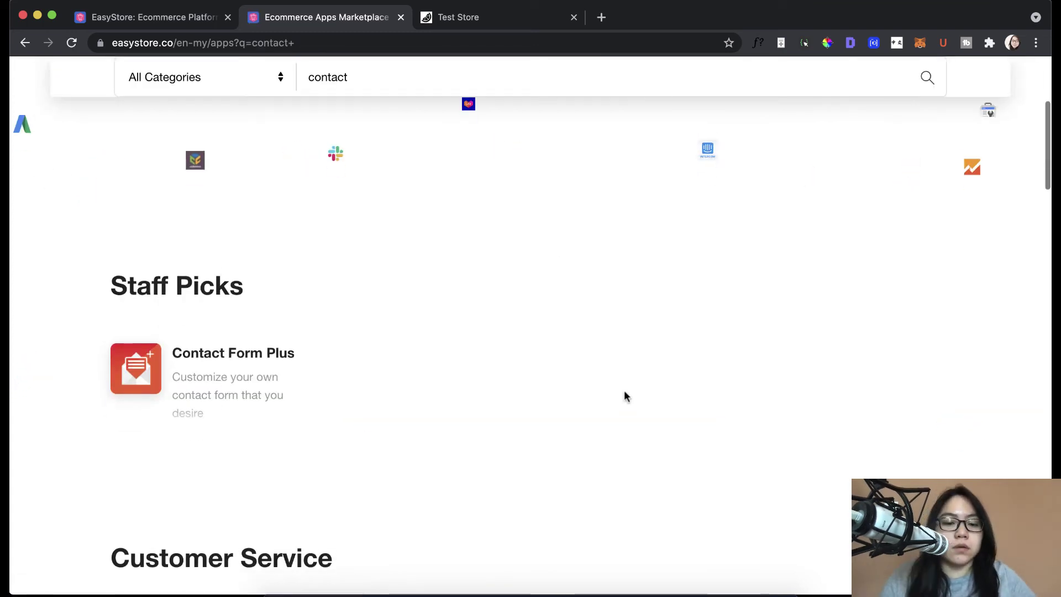
left_click(246, 383)
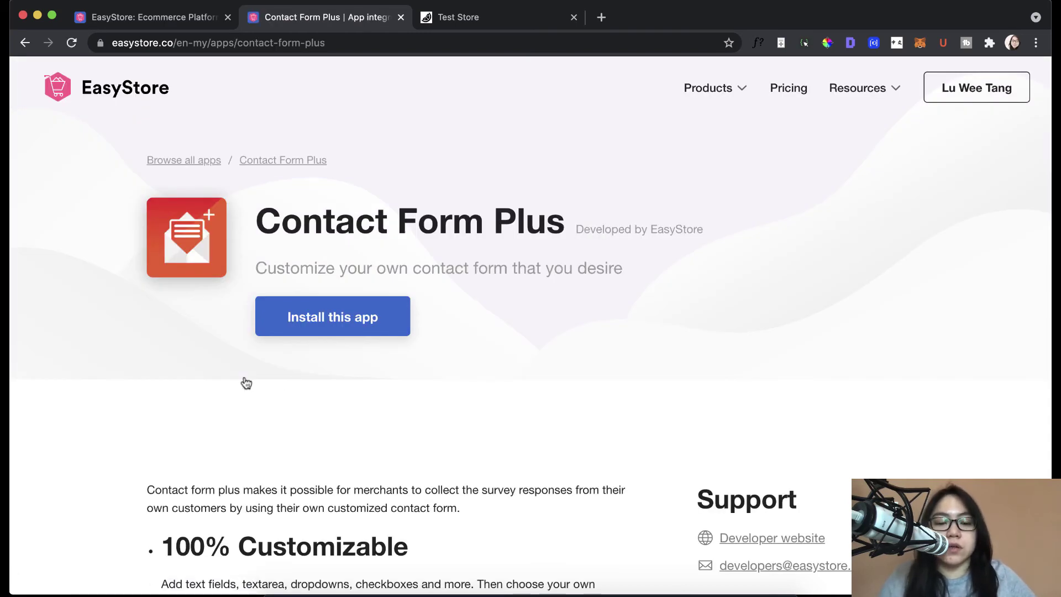
left_click(340, 331)
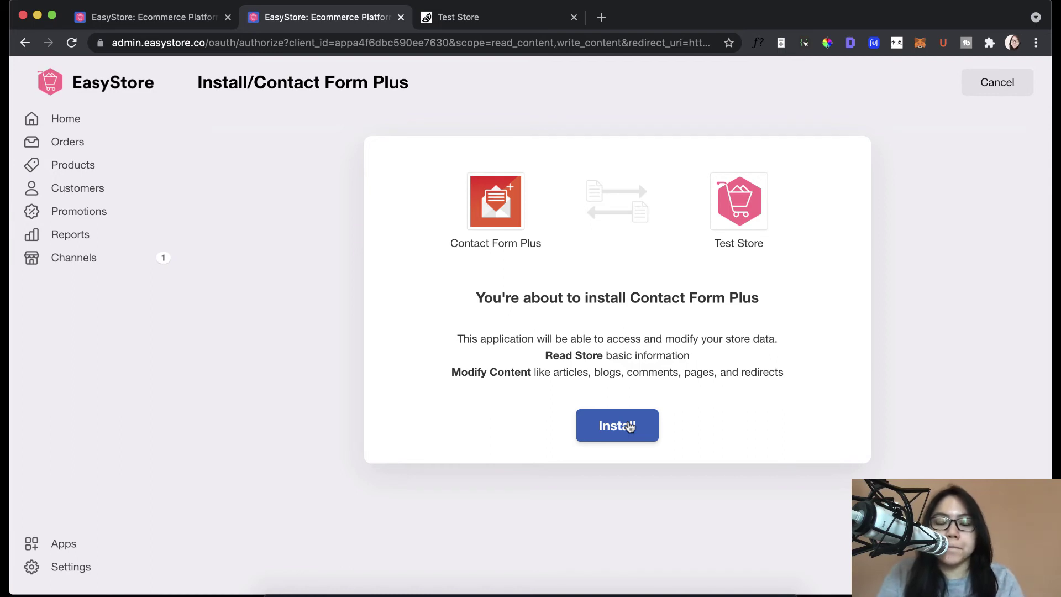
Confirm the Contact Form Plus install, then open its settings page from installed apps
left_click(629, 427)
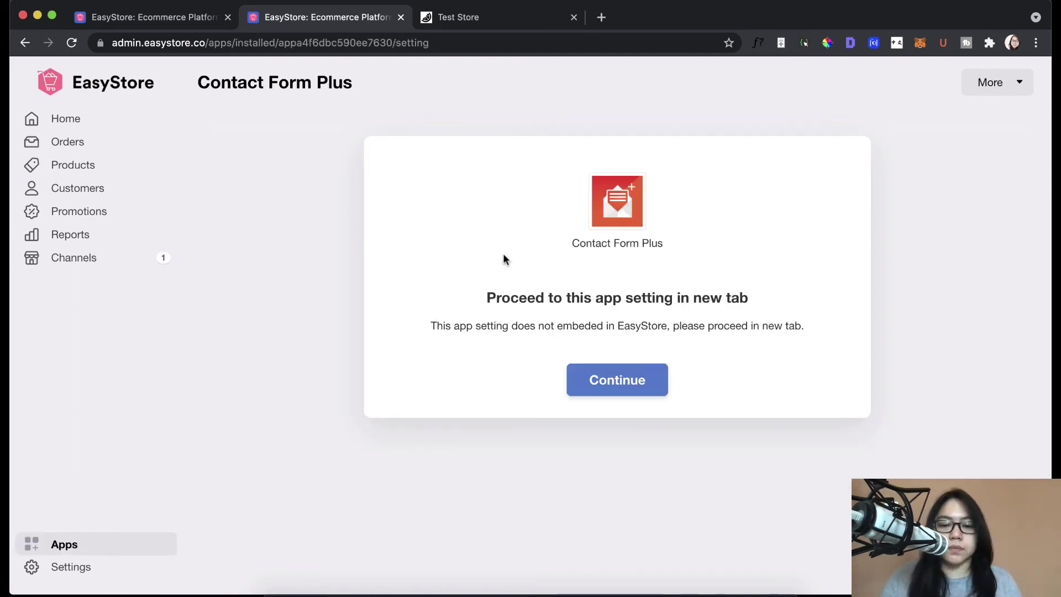
left_click(616, 374)
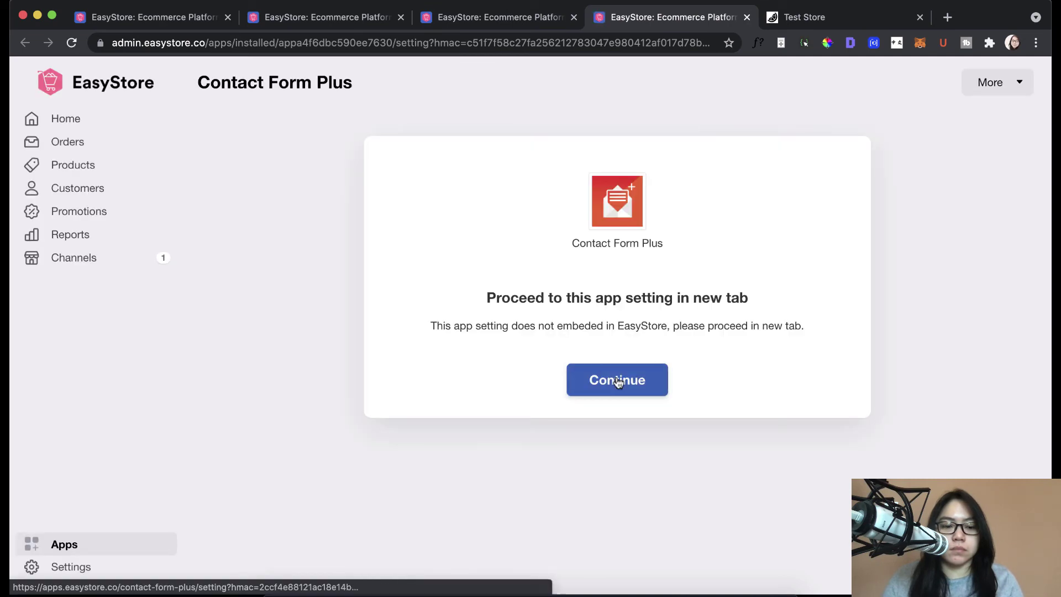
left_click(60, 547)
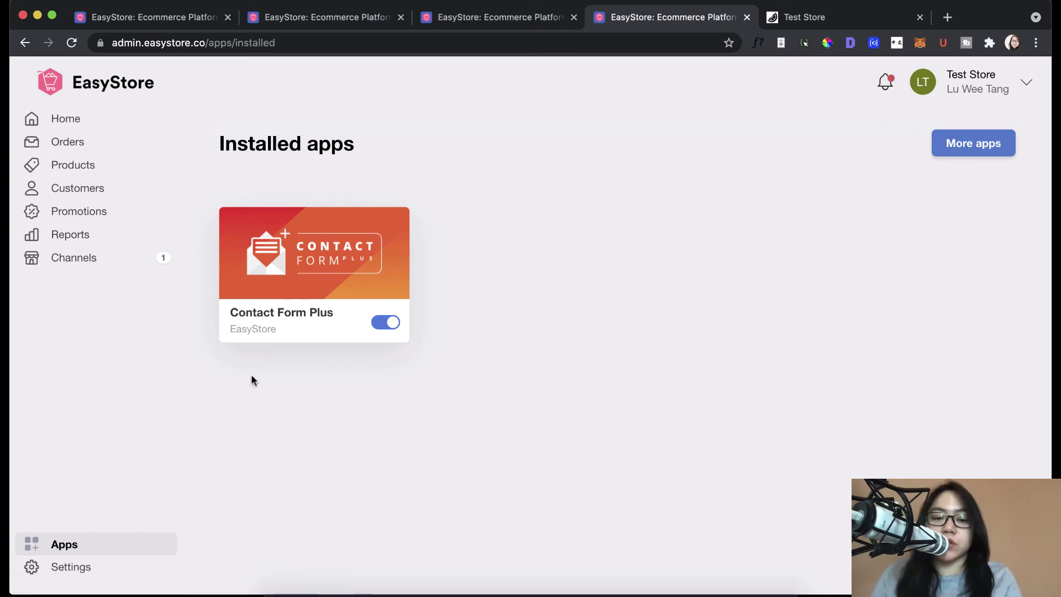
left_click(290, 256)
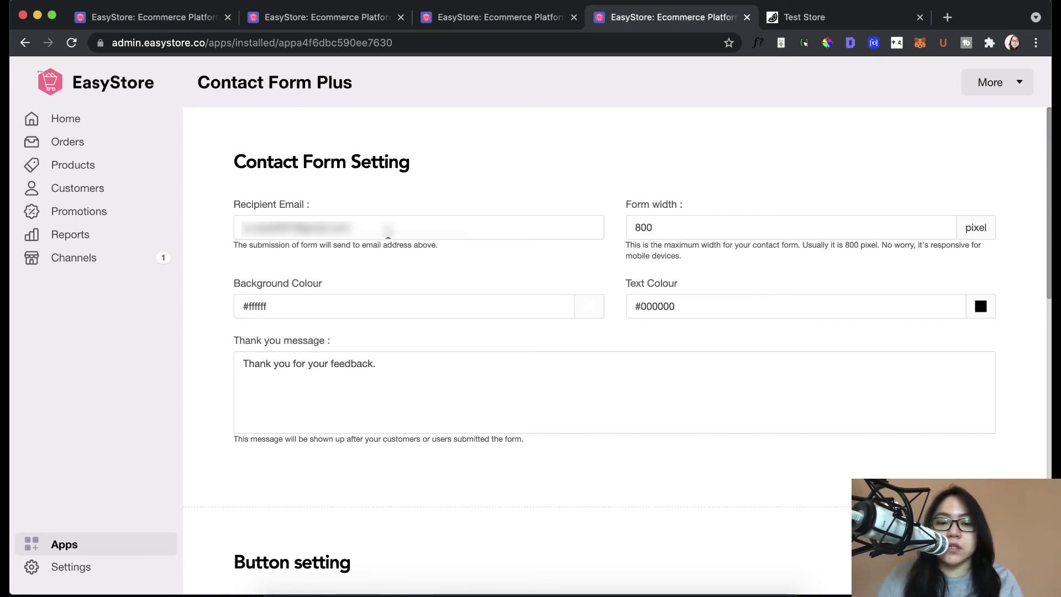
Review the recipient email and 800-pixel form width, then save all Contact Form Plus settings
left_click(390, 230)
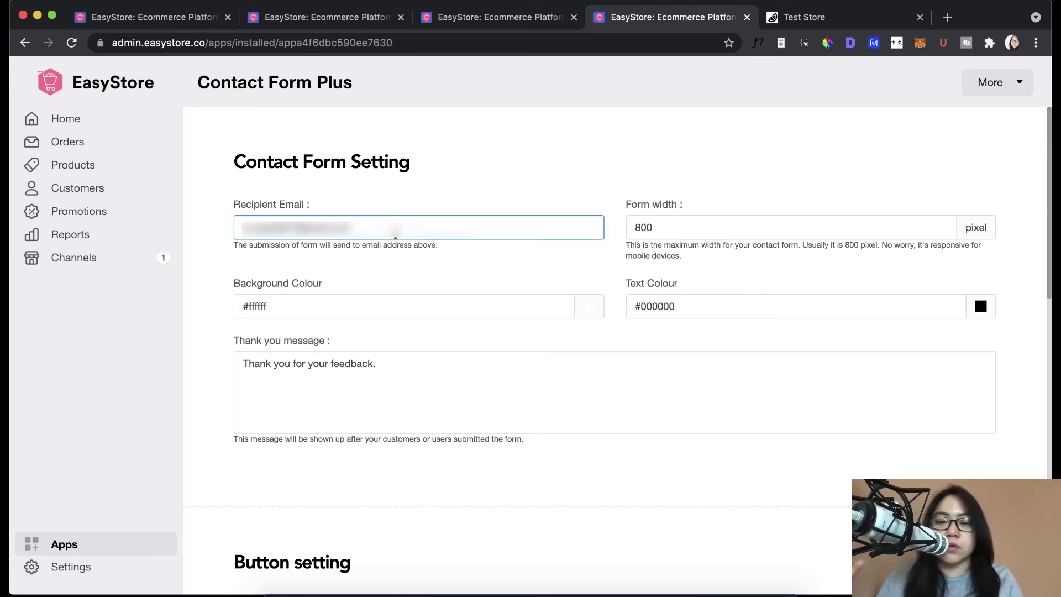
scroll(395, 234, "down", 1)
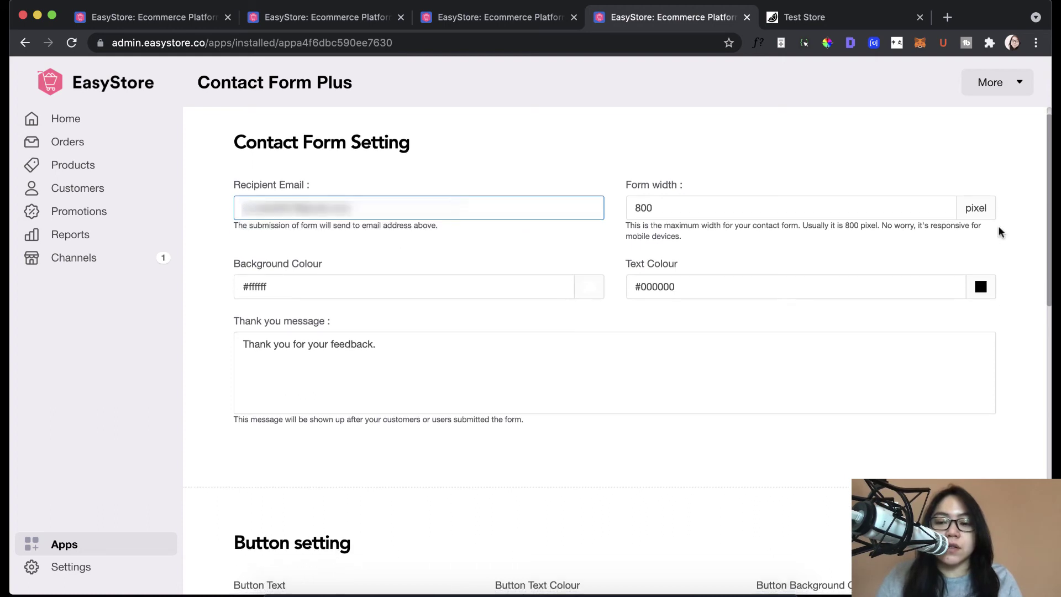
left_click(749, 209)
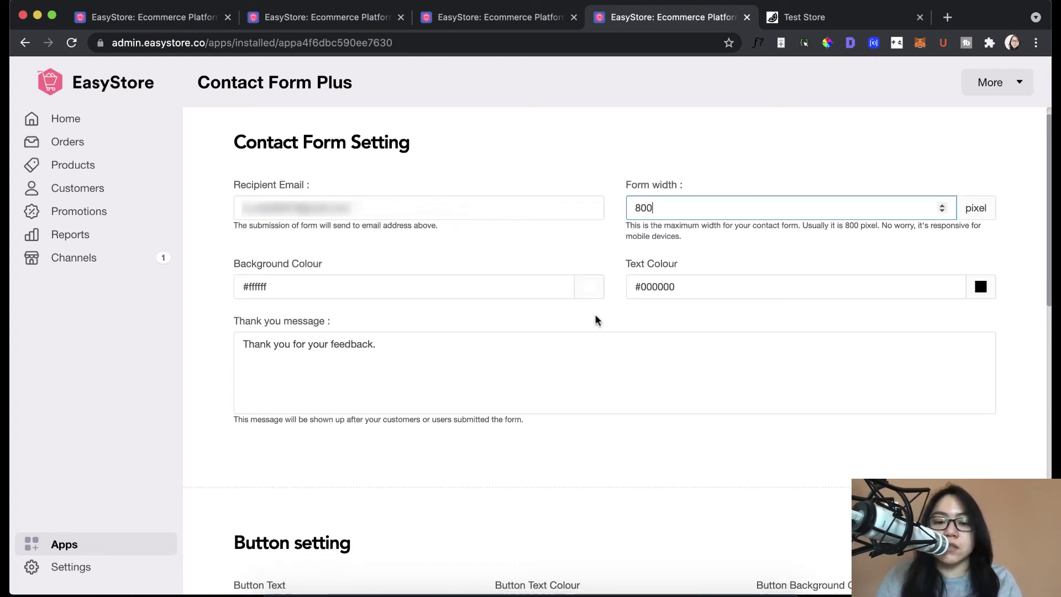
scroll(612, 349, "down", 3)
scroll(613, 352, "down", 10)
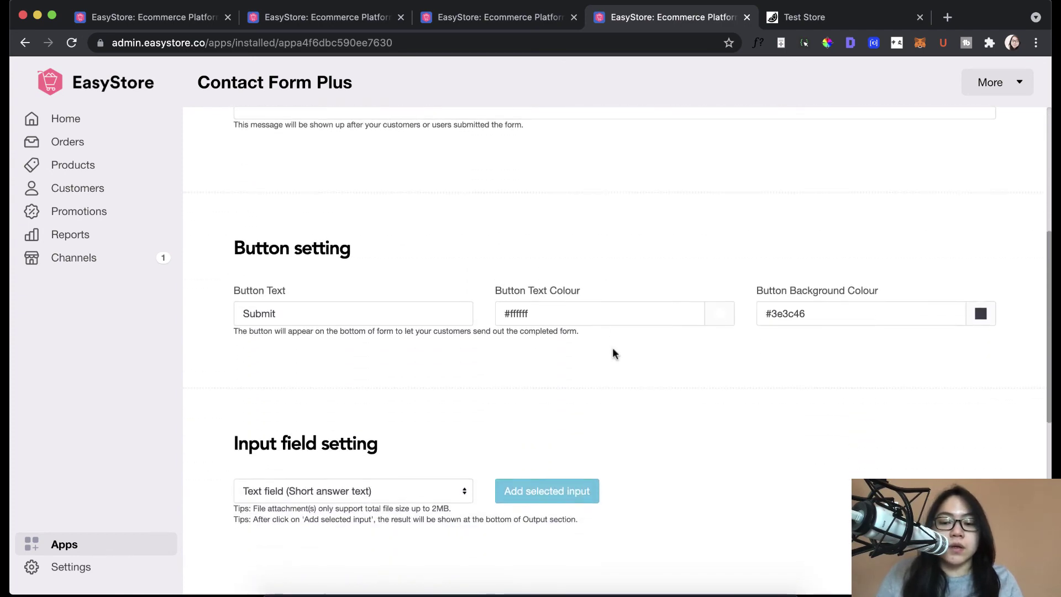
scroll(614, 349, "down", 3)
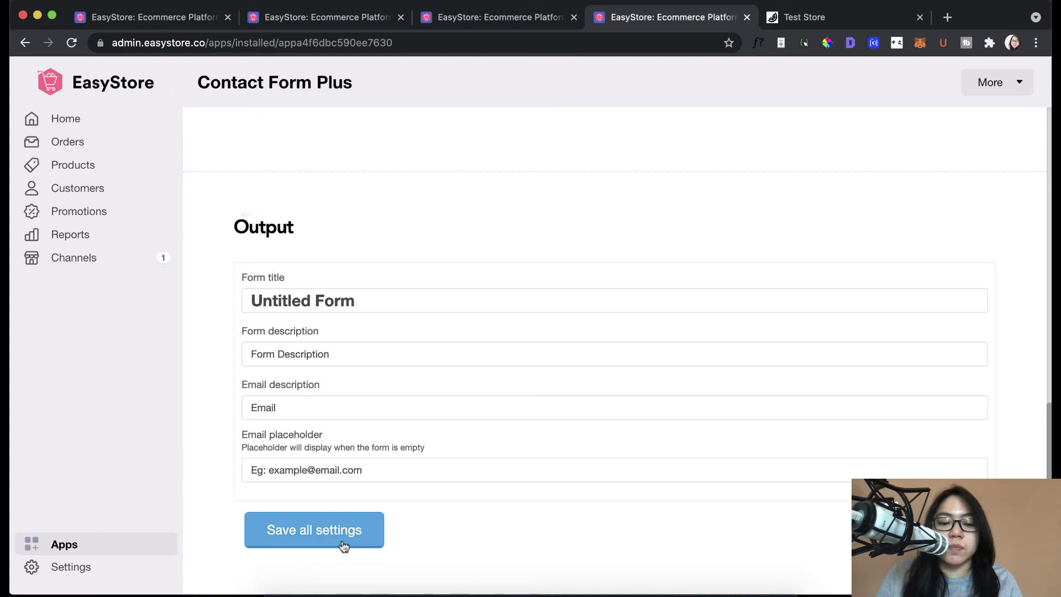
left_click(341, 539)
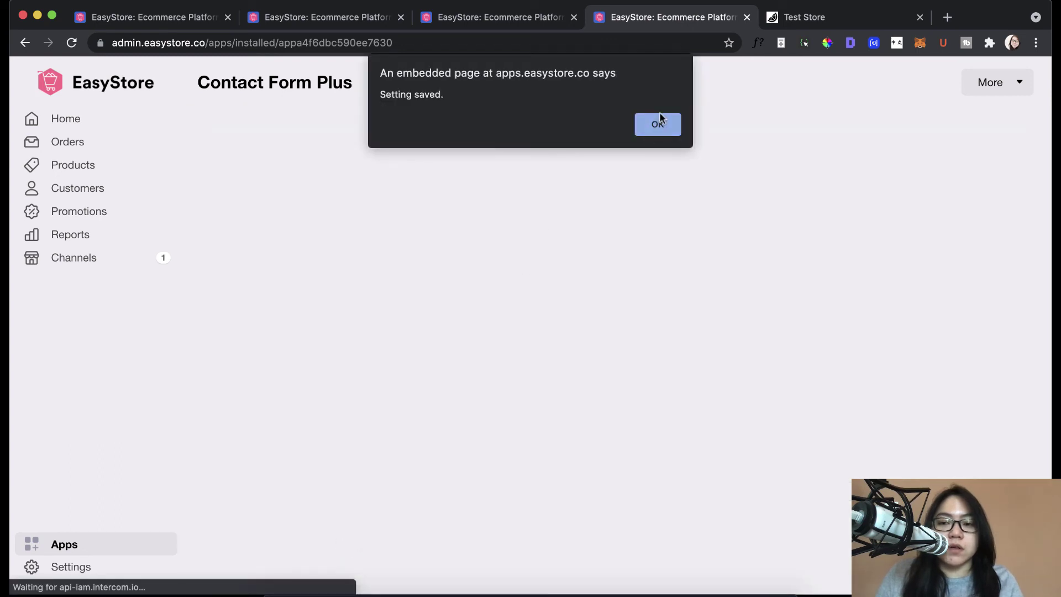
left_click(659, 117)
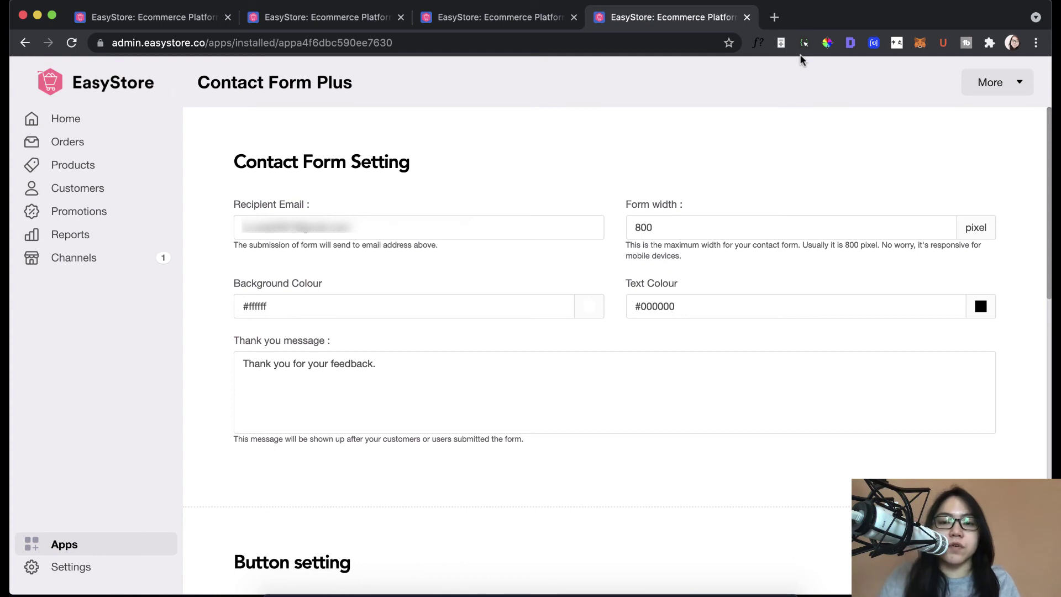
Open the live Test Store storefront from the Online Store channel and go to Contact us
left_click(132, 265)
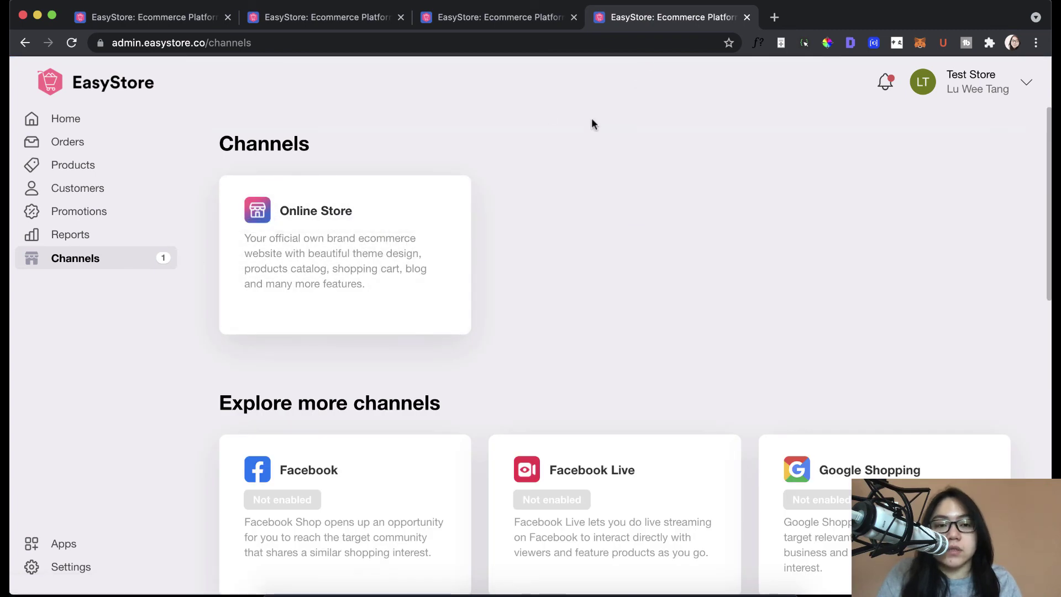
left_click(307, 267)
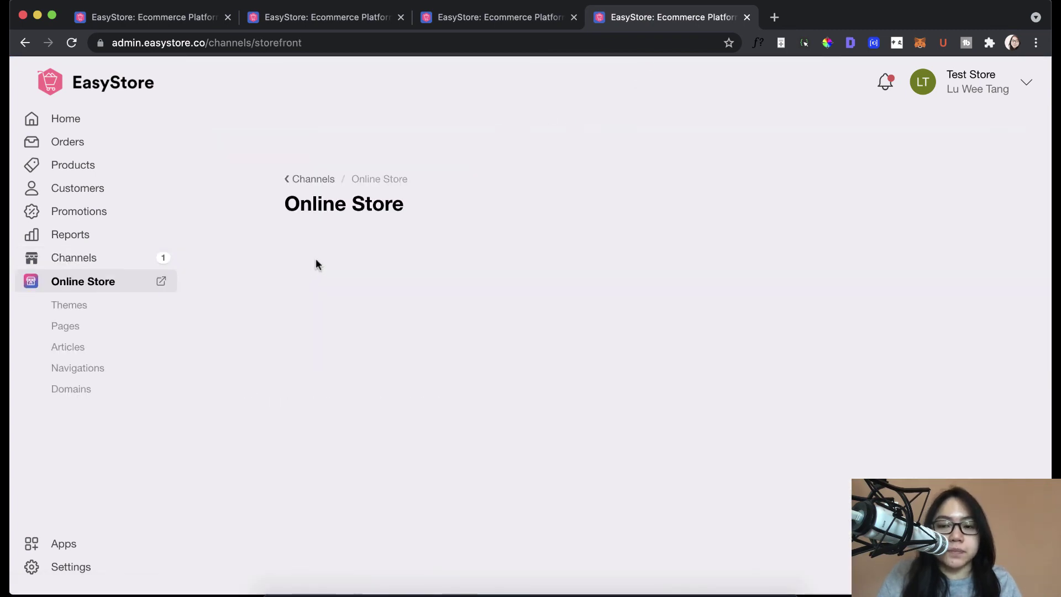
left_click(160, 282)
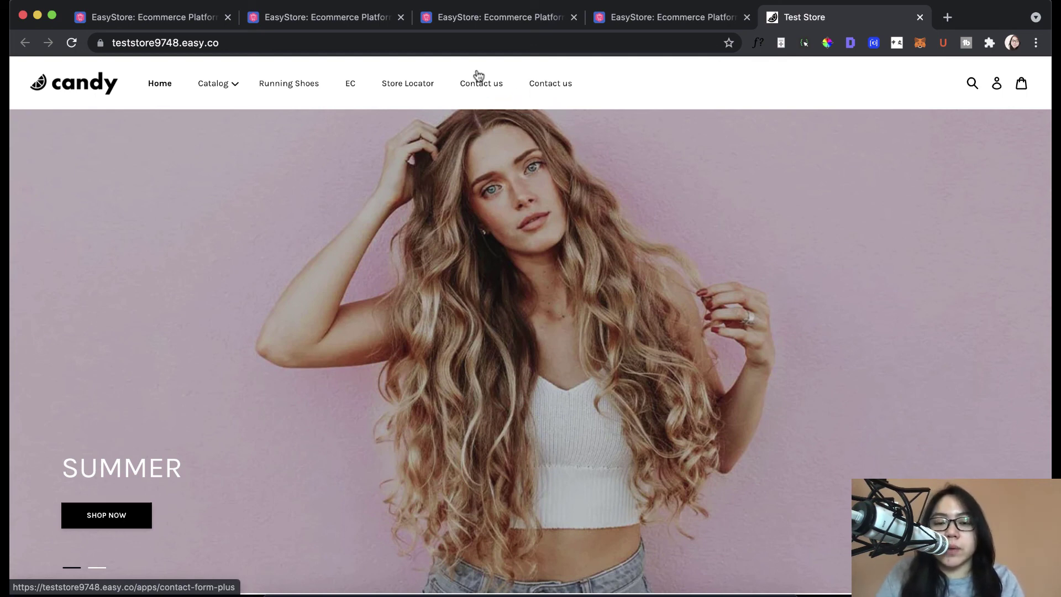
left_click(484, 88)
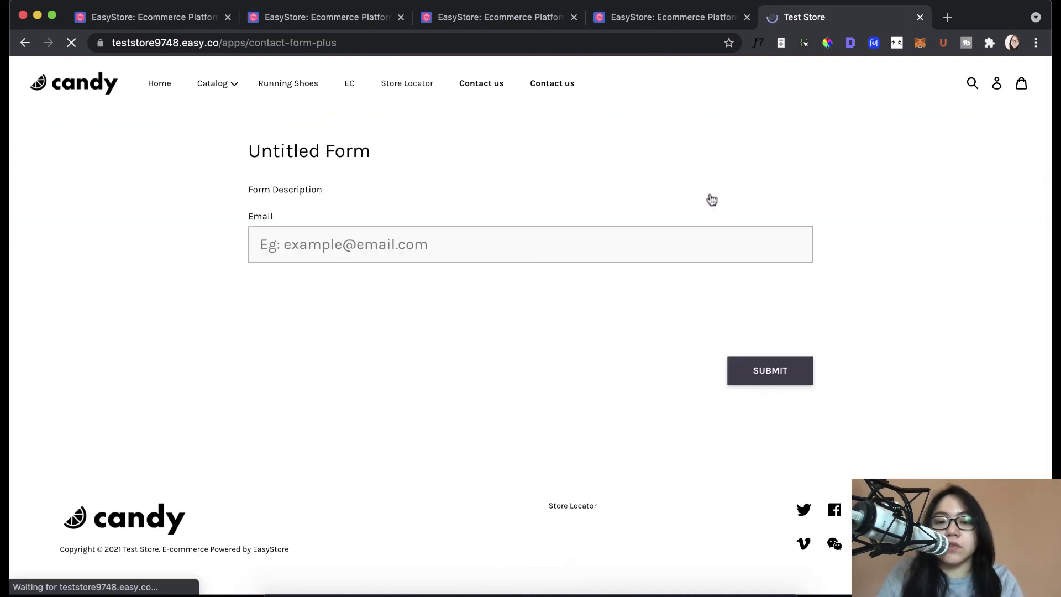
Try the contact form's Email field and inspect the form title and field labels
left_click(403, 234)
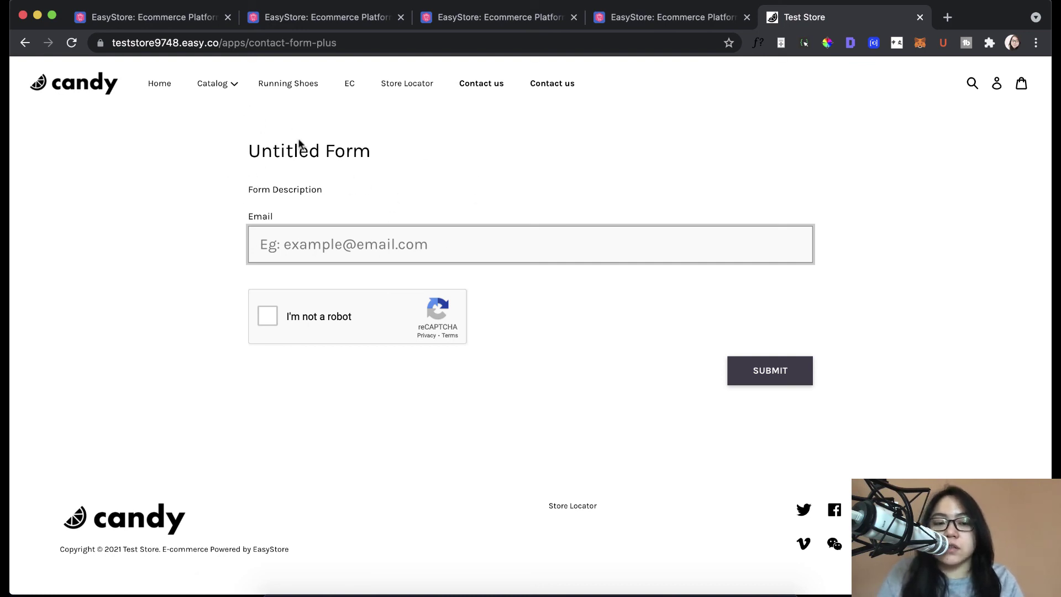
left_click_drag(253, 147, 497, 241)
left_click(522, 247)
left_click(552, 301)
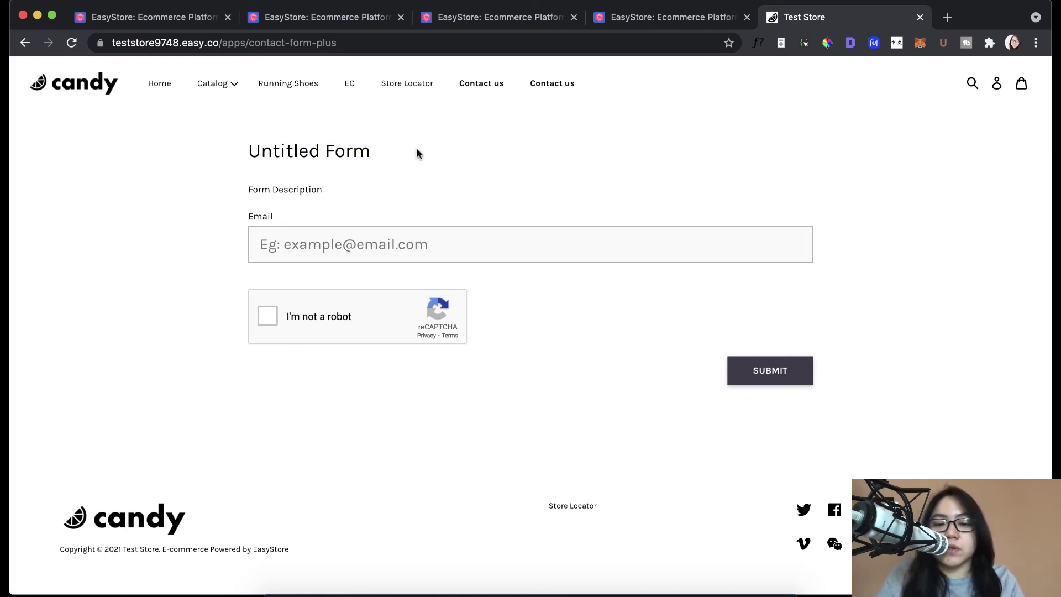